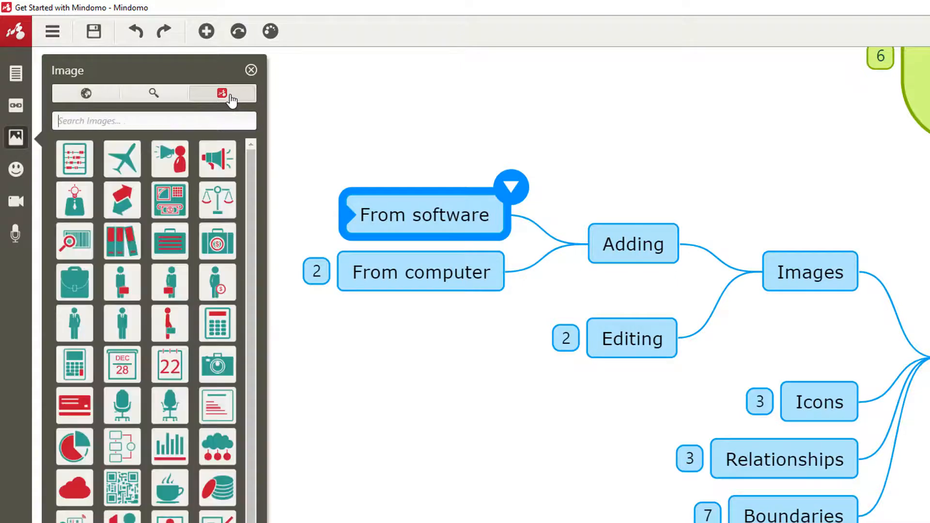
- Insert the picture of a businessperson with a red magnifying glass from the built-in image library into the "From software" topic
left_click_drag(249, 179, 251, 522)
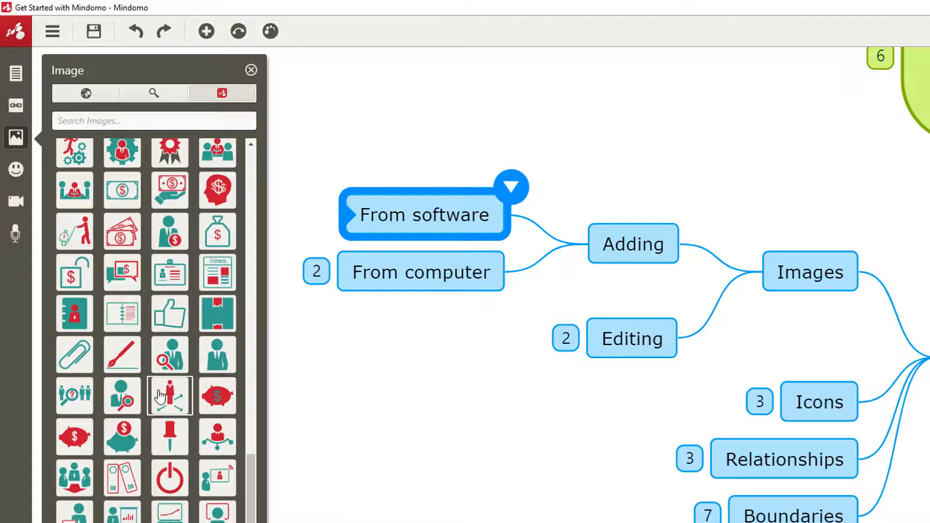
left_click(122, 396)
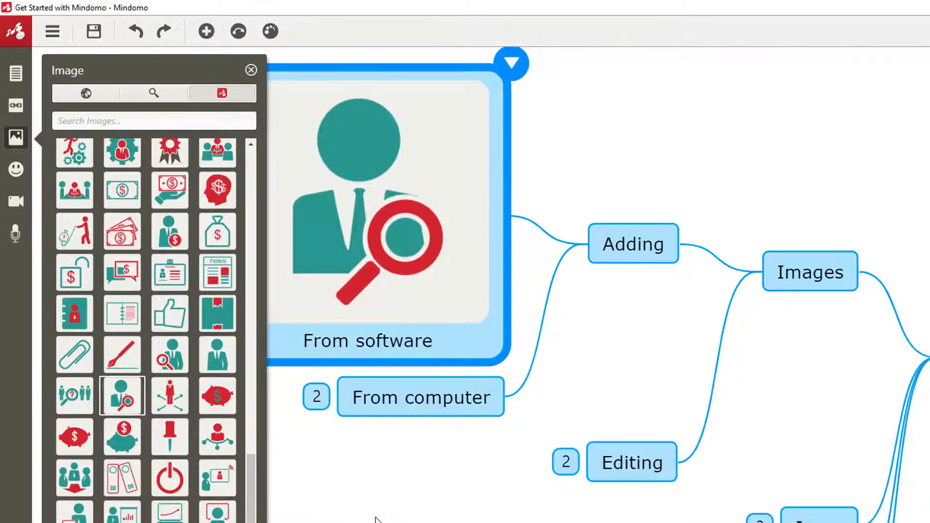
- Expand the "From computer" topic and insert the local image address-hi-012 from the PRO Library folder into its "Browse" subtopic
left_click(579, 407)
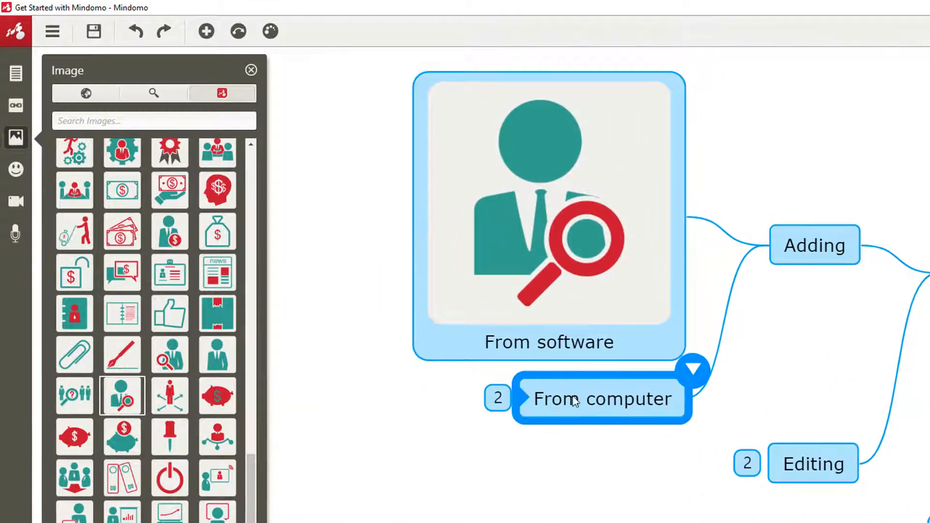
left_click(500, 399)
left_click(435, 307)
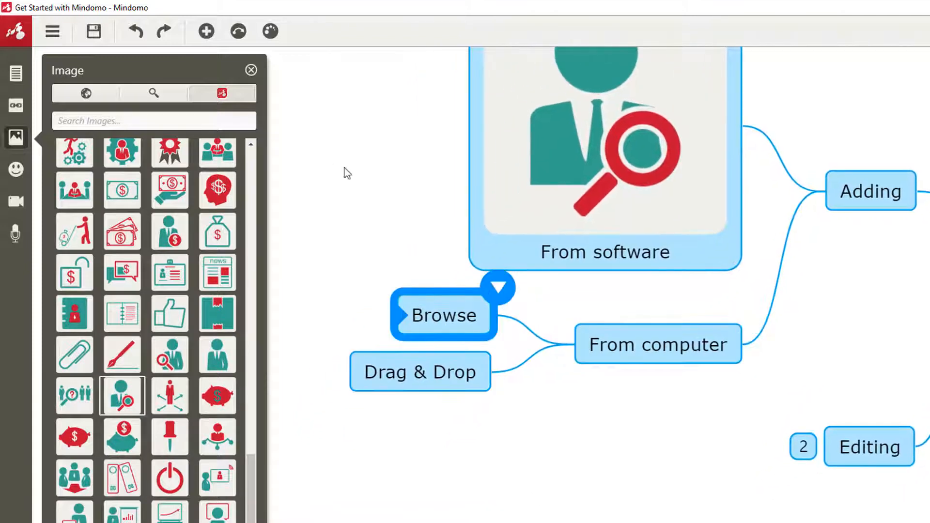
left_click(251, 71)
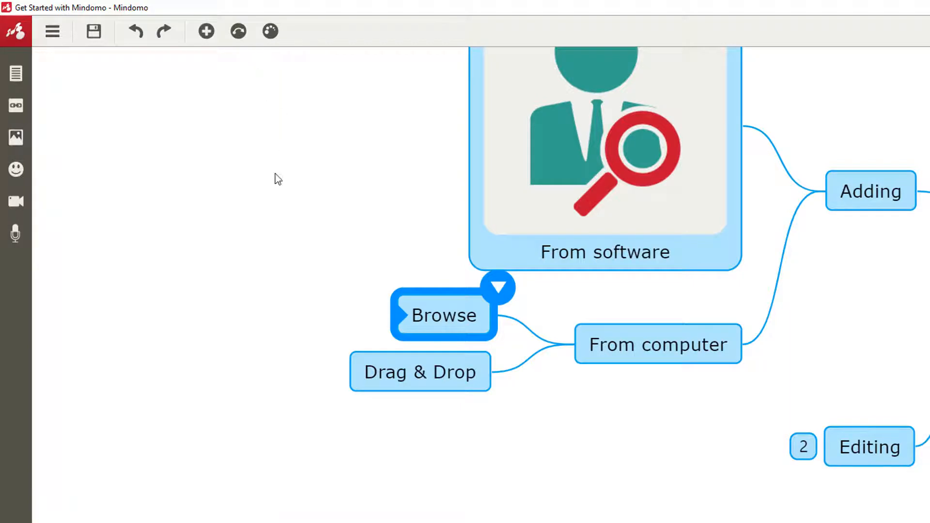
left_click(15, 138)
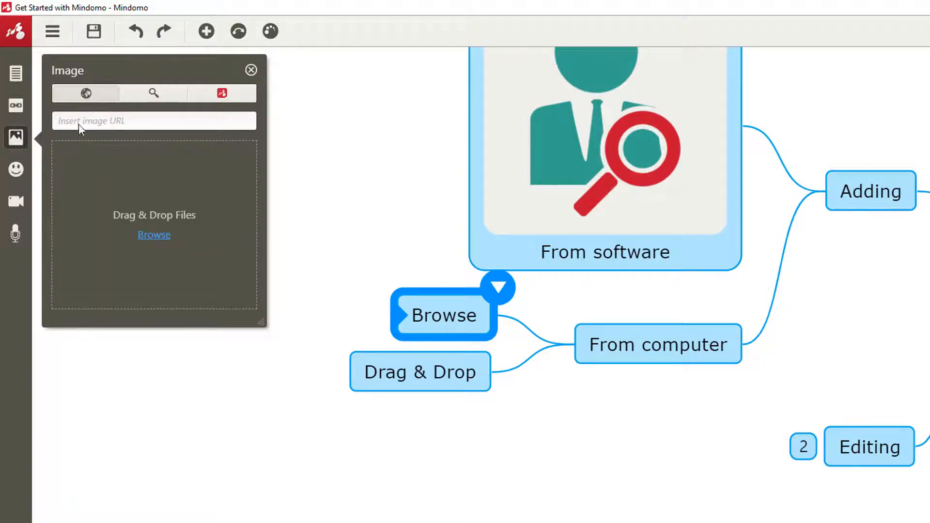
left_click(150, 236)
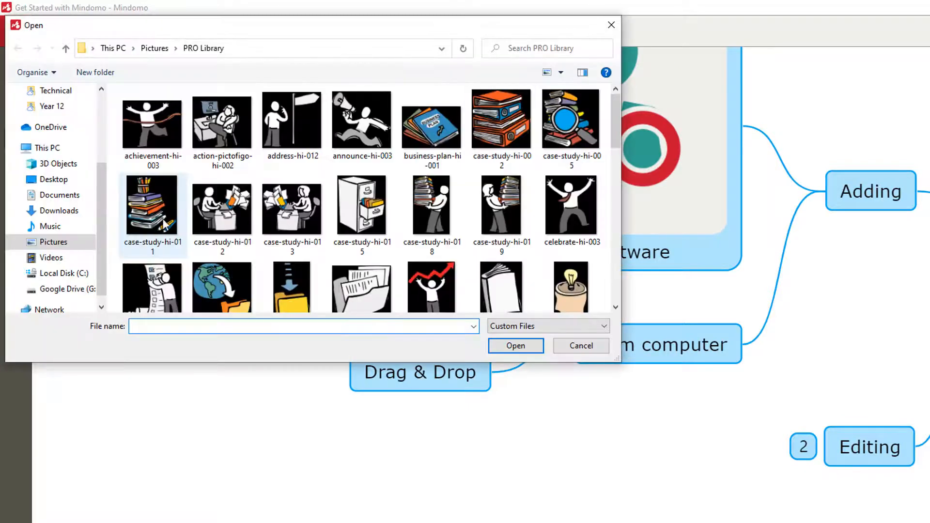
double_click(294, 126)
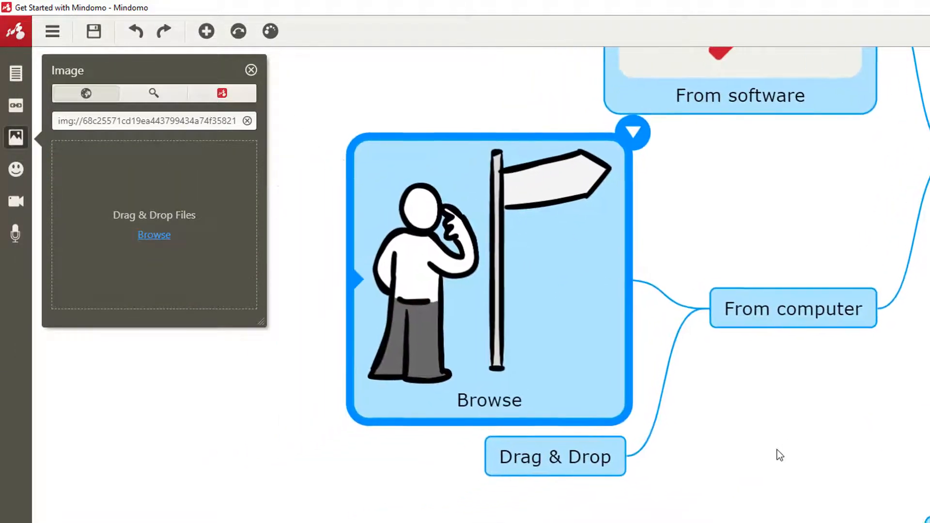
- Add the image human-mind-pictofigo-hi-007 from the PRO Library folder window to the "Drag & Drop" topic, then minimise the folder window
left_click_drag(657, 325, 410, 378)
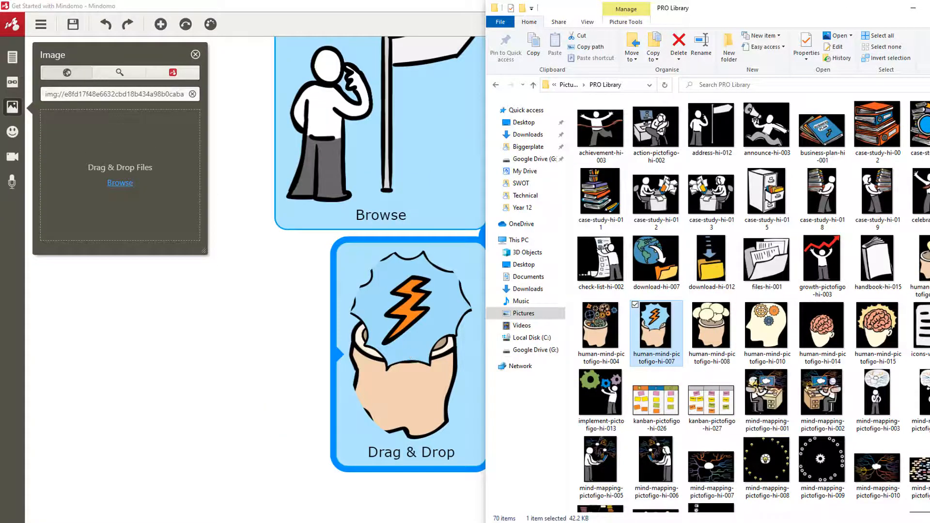
left_click(913, 7)
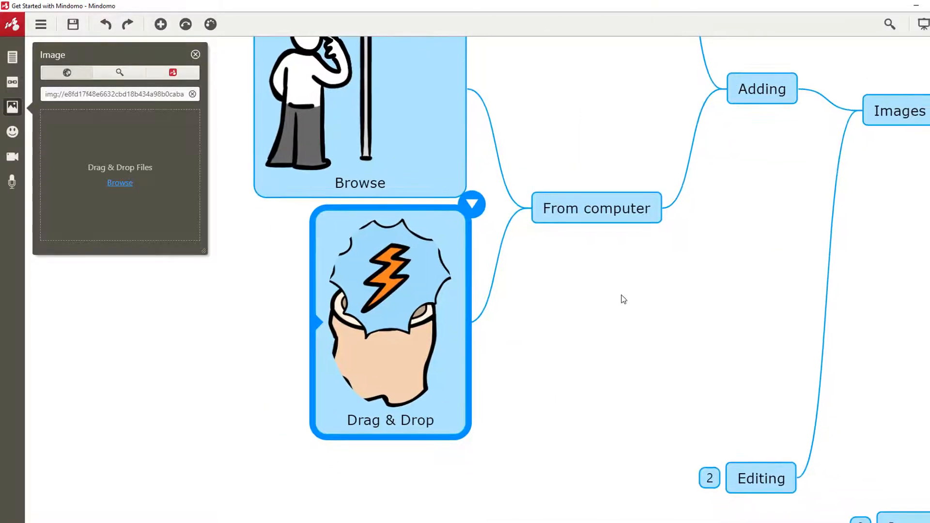
- Expand the "Editing" topic and shrink the image in the "Drag & Drop" topic to about half its size
scroll(623, 296, "down", 2)
left_click(677, 448)
left_click(397, 273)
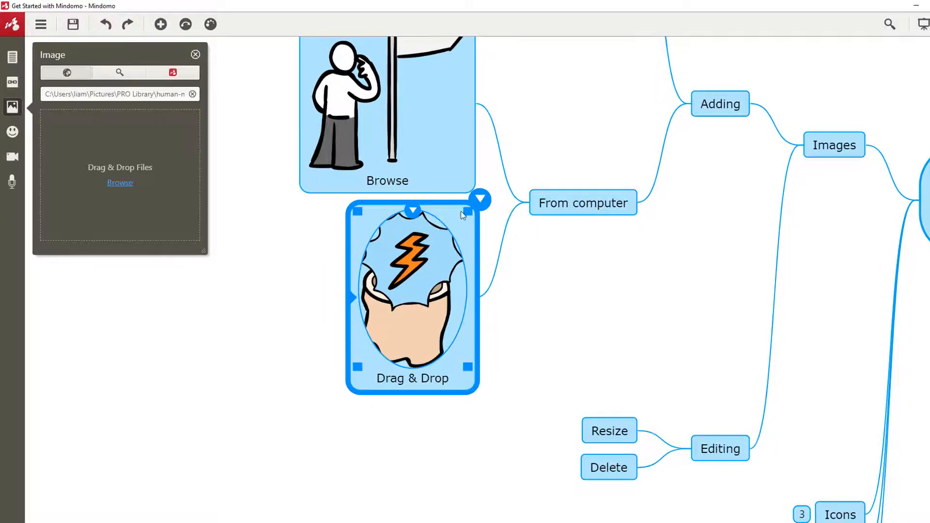
left_click_drag(466, 213, 407, 298)
- Remove the image from the "Drag & Drop" topic
left_click(433, 285)
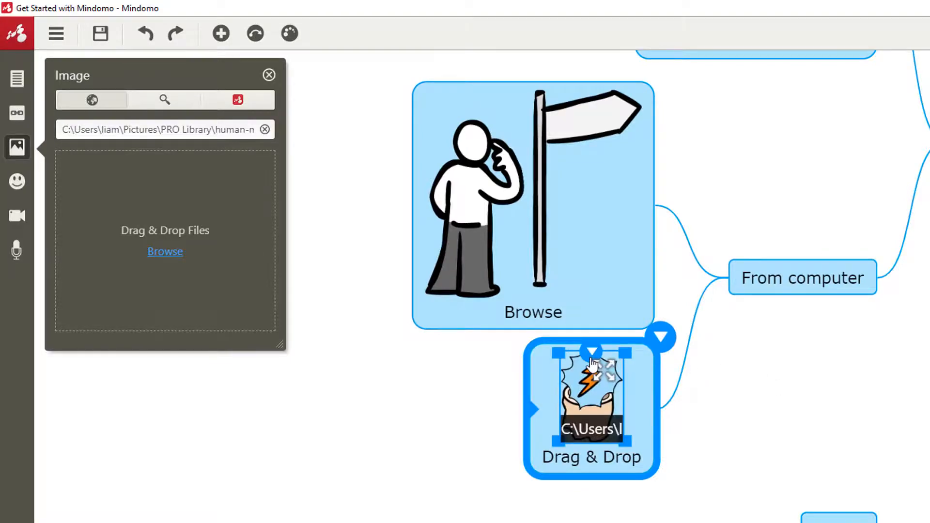
left_click(593, 363)
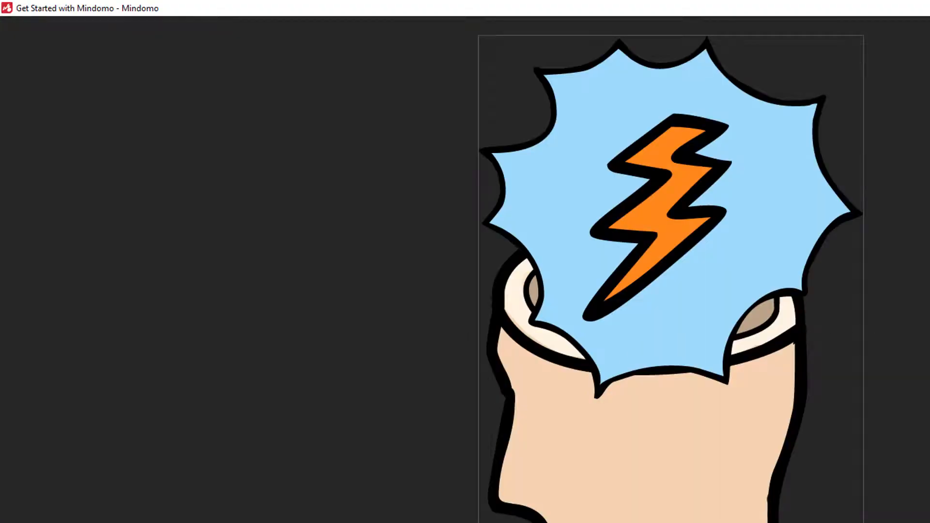
key("Escape")
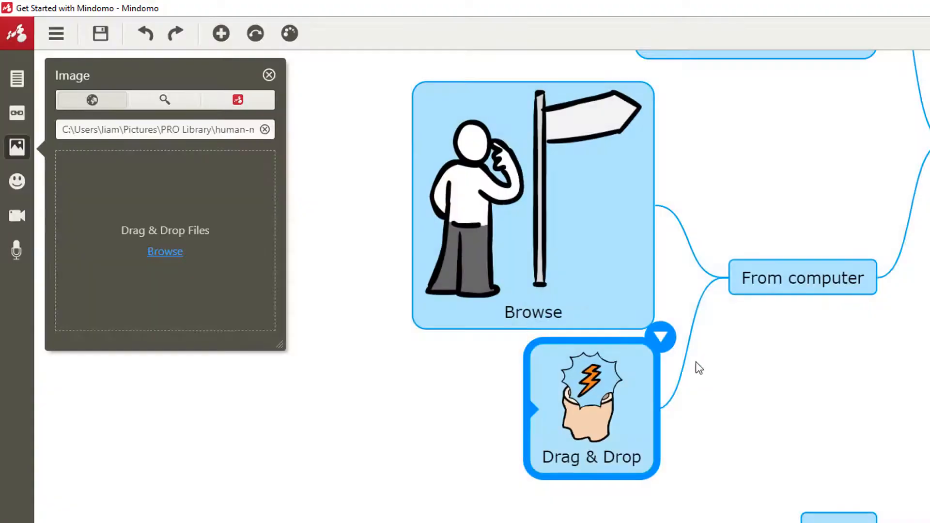
left_click(596, 364)
left_click(592, 352)
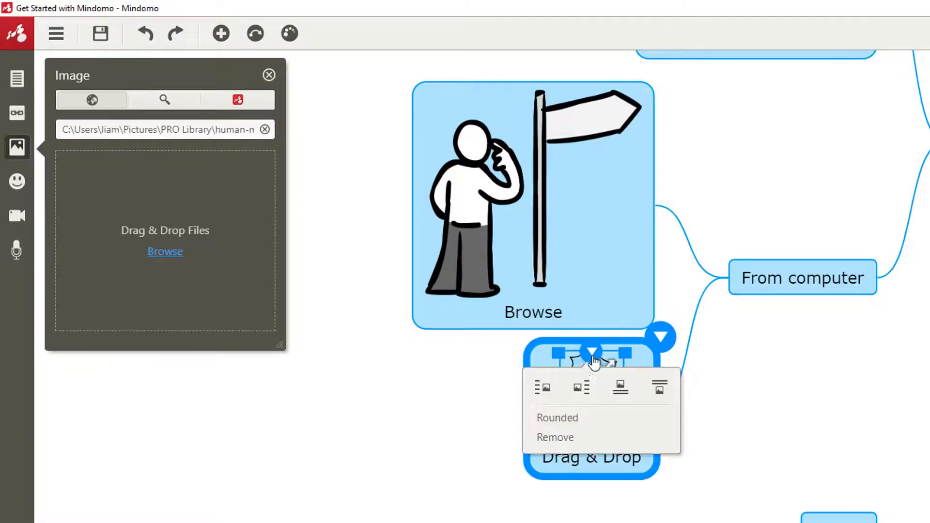
left_click(556, 438)
- Shrink the signpost image in the "Browse" topic to about a third of its size and close the image settings
left_click(571, 219)
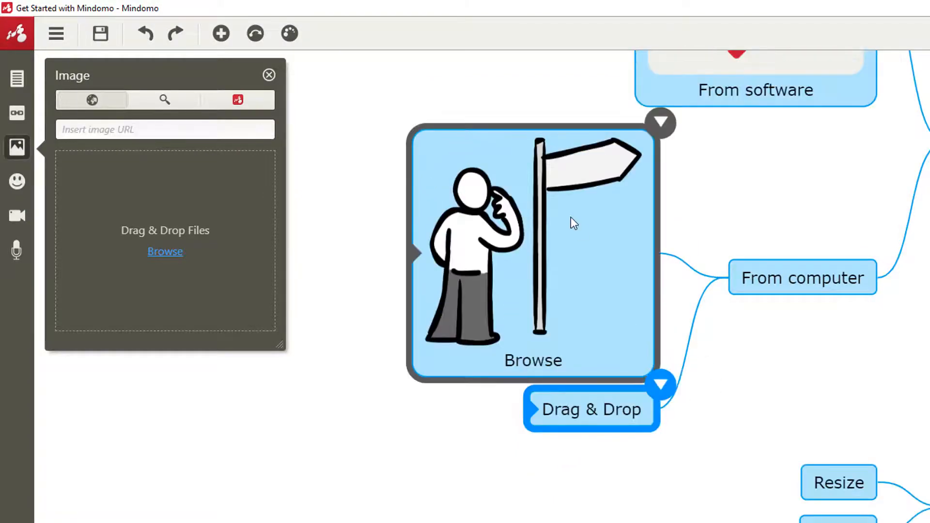
left_click(571, 217)
left_click_drag(641, 137, 499, 271)
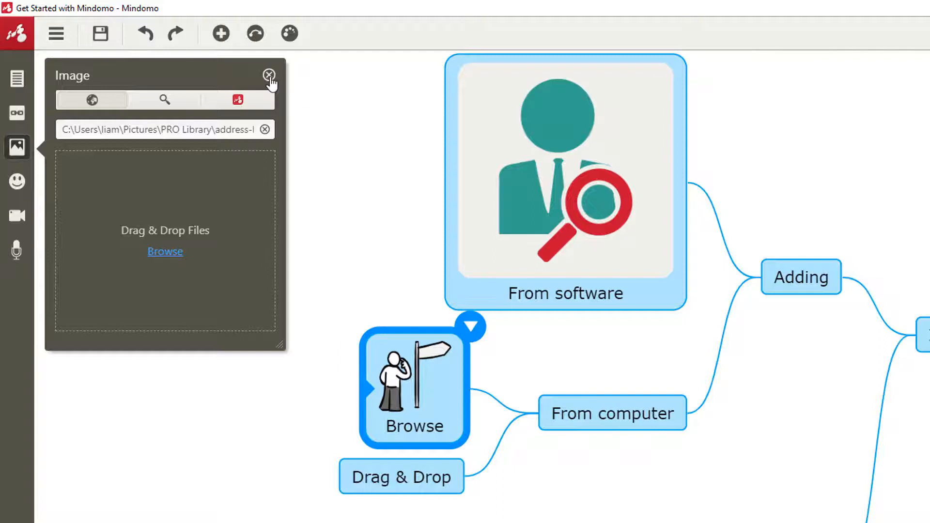
left_click(269, 76)
- Expand the "Icons" topic and add the number 1 task icon to its "Topic Menu" subtopic using the topic's own menu
left_click(510, 478)
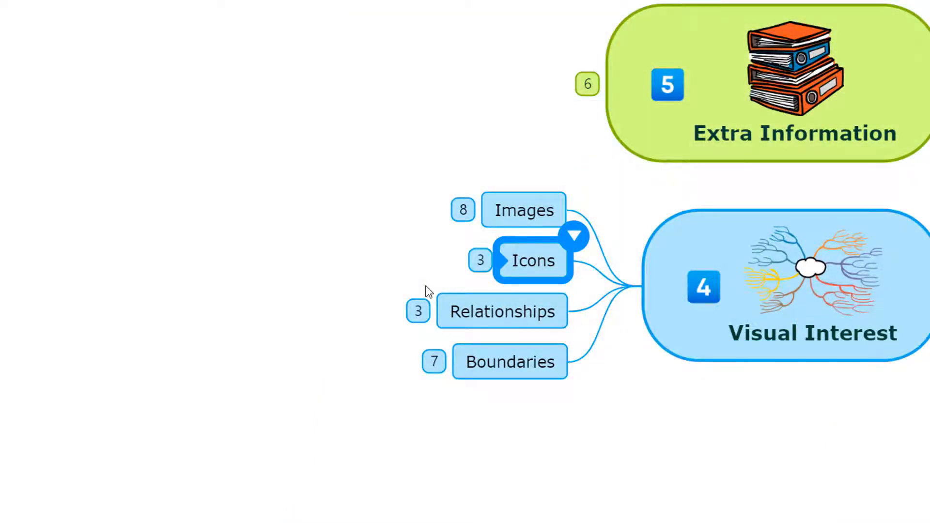
left_click(482, 265)
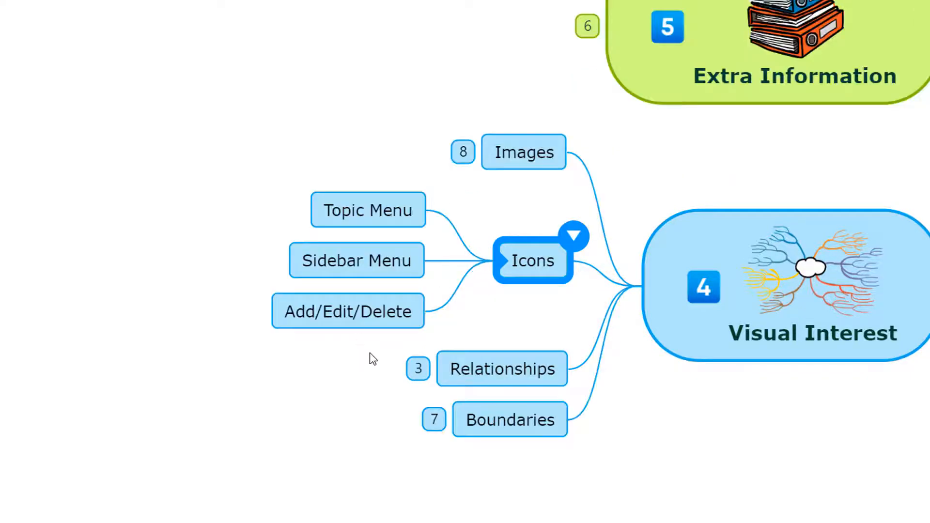
left_click(374, 200)
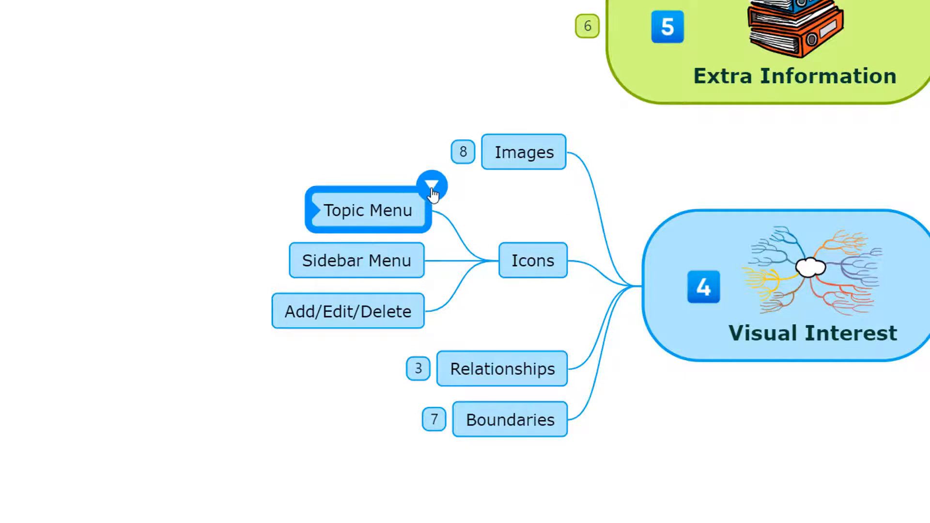
left_click(432, 187)
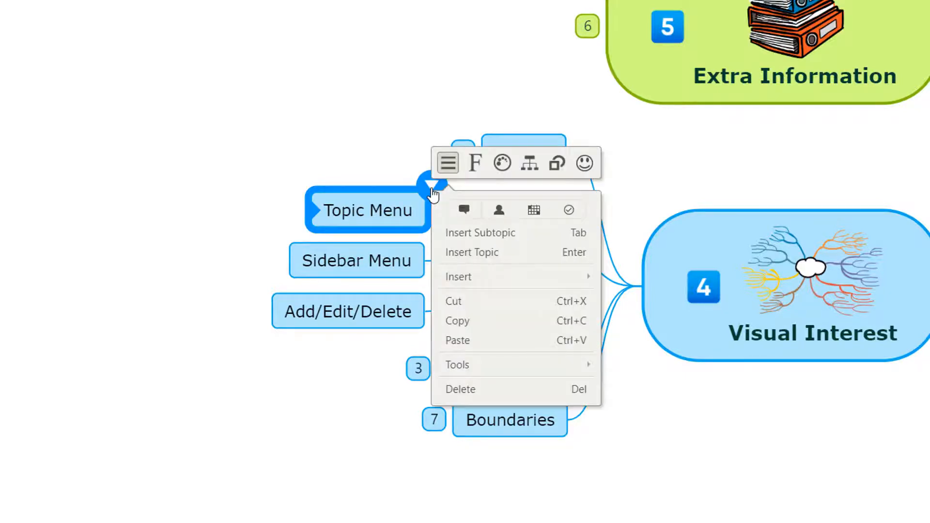
left_click(530, 163)
left_click(557, 162)
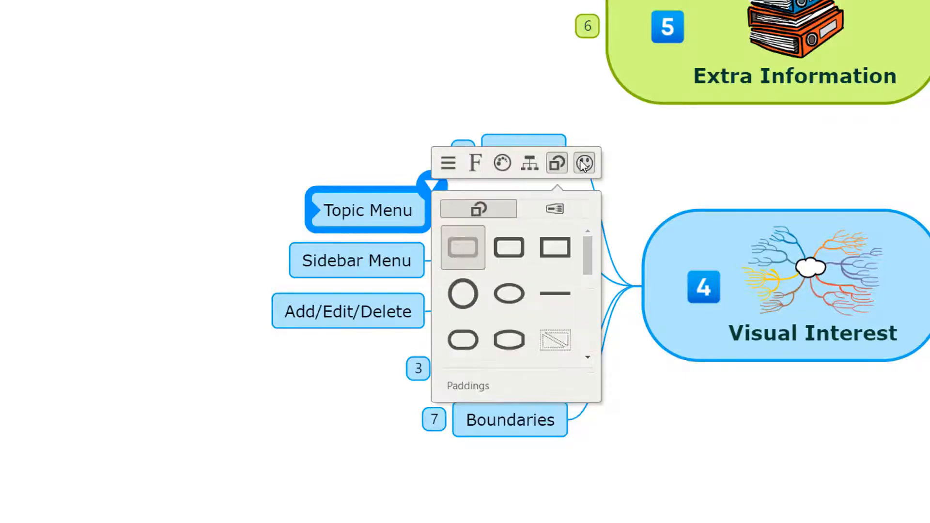
left_click(584, 163)
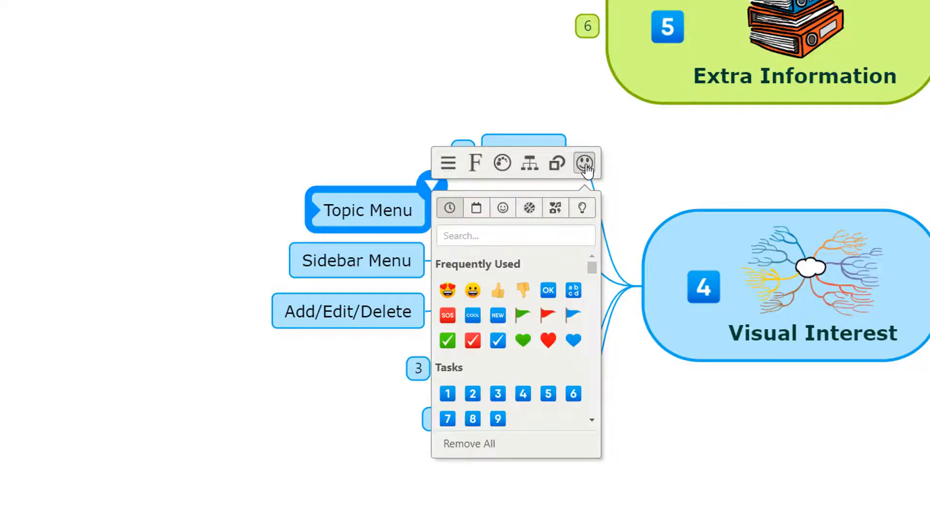
mouse_move(593, 269)
left_mouse_down()
mouse_move(593, 298)
mouse_move(593, 269)
left_mouse_up()
left_click(448, 394)
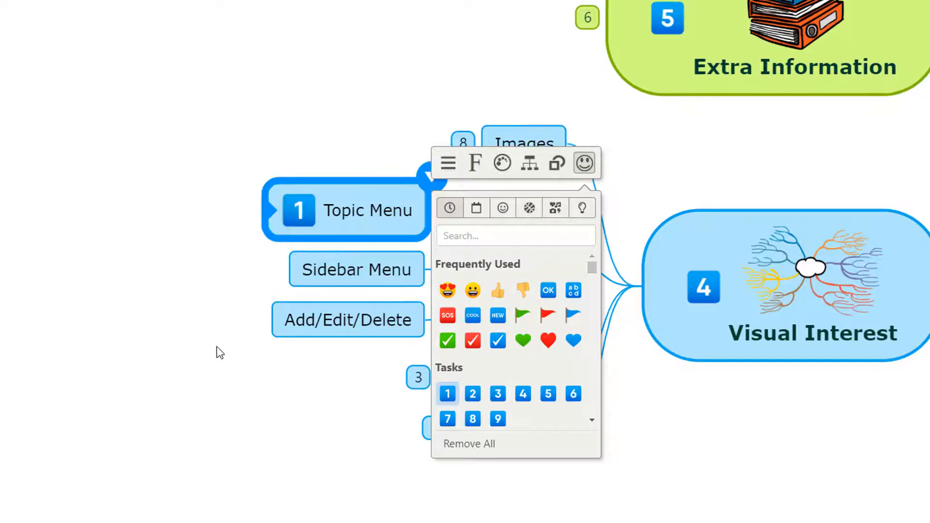
- Add the empty progress circle task icon to the "Sidebar Menu" topic from the sidebar's icon collection
key("Escape")
left_click(342, 271)
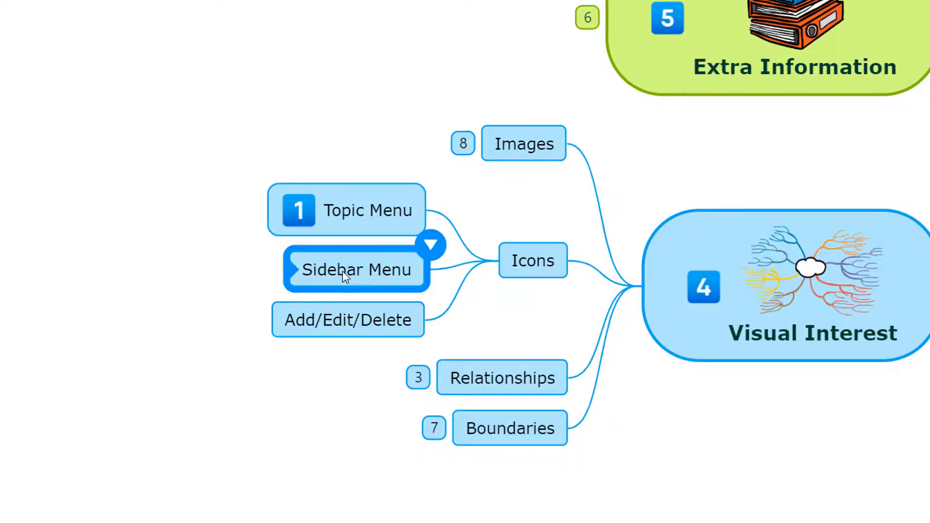
left_click_drag(380, 340, 132, 246)
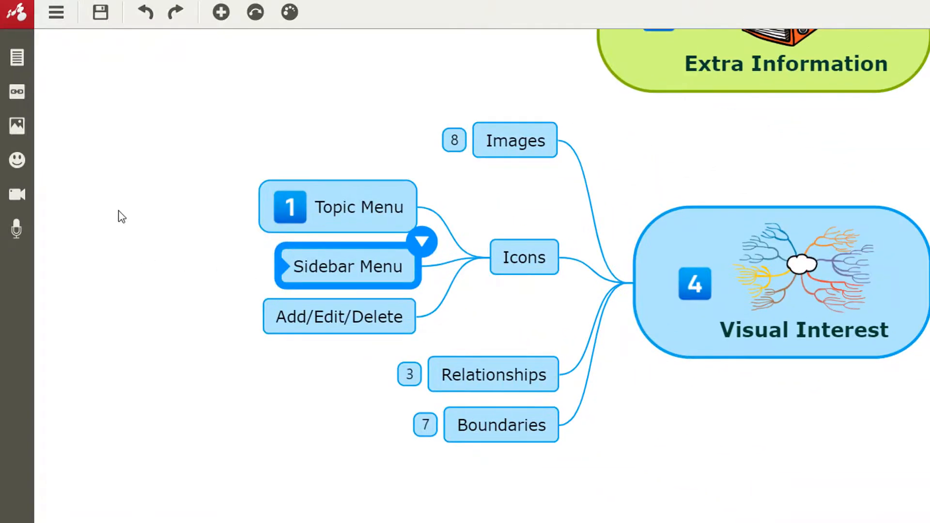
left_click(20, 166)
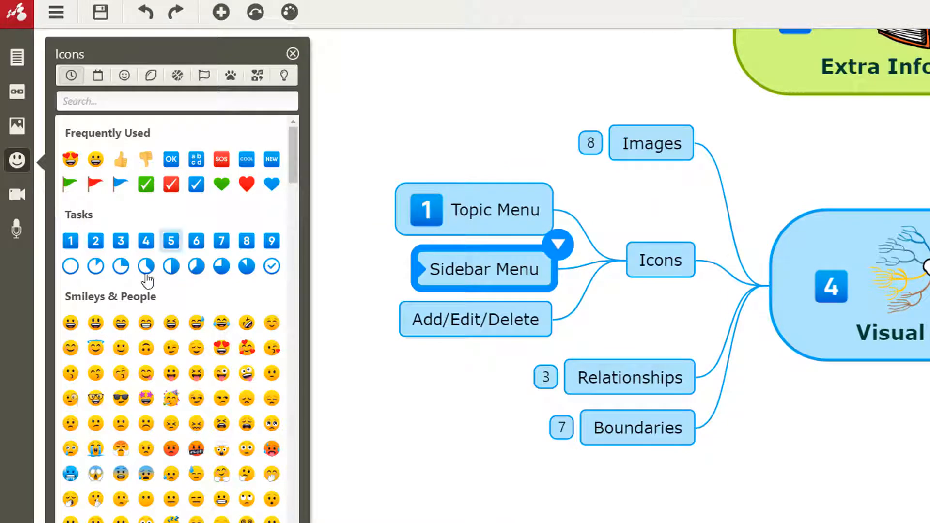
left_click(70, 266)
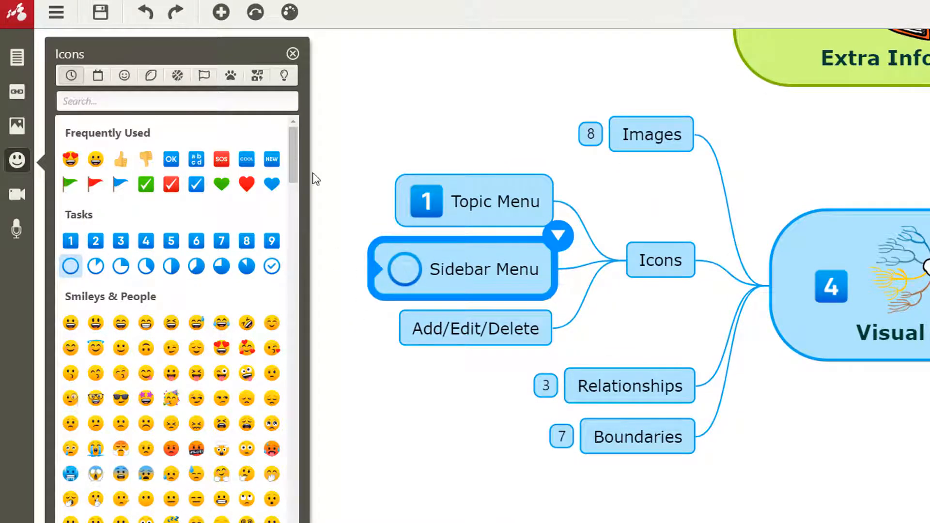
left_click(292, 54)
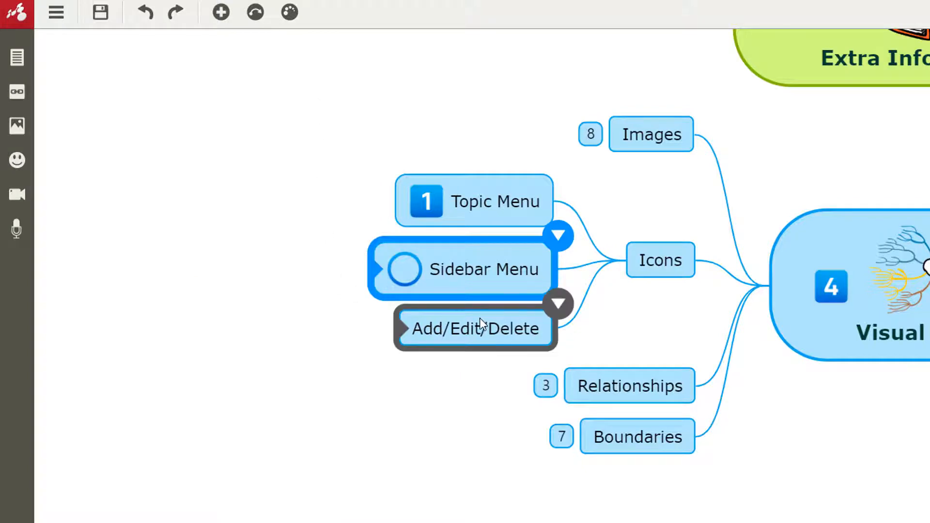
- Change the number icon on the "Topic Menu" topic to 2, then remove that icon from the topic
left_click(468, 329)
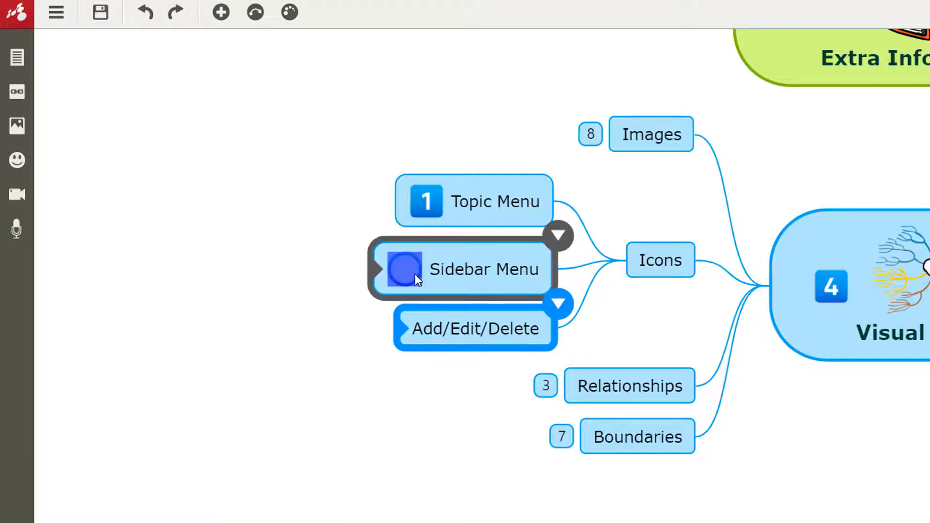
left_click(437, 211)
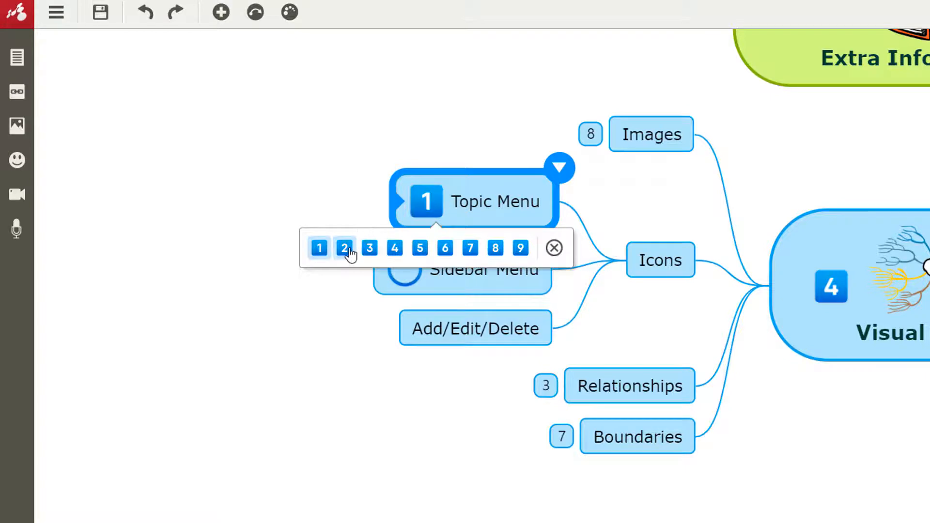
left_click(423, 209)
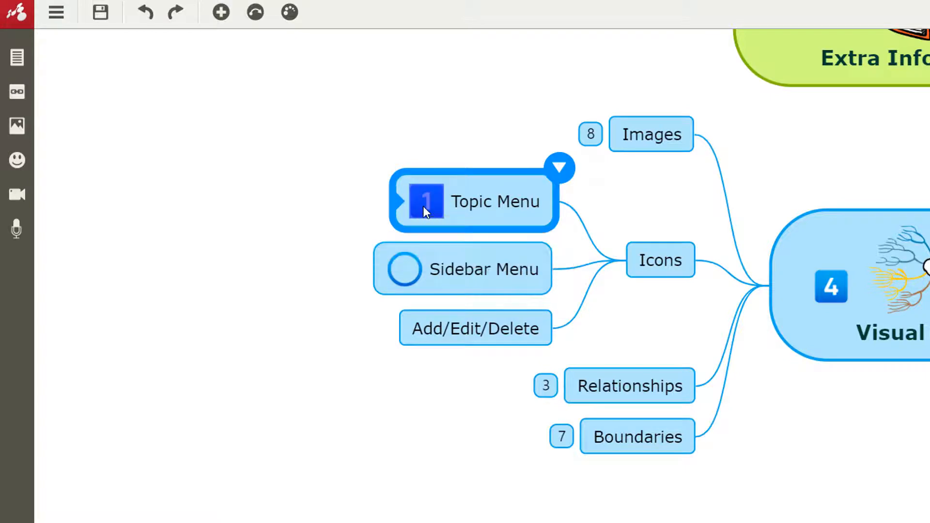
left_click(423, 209)
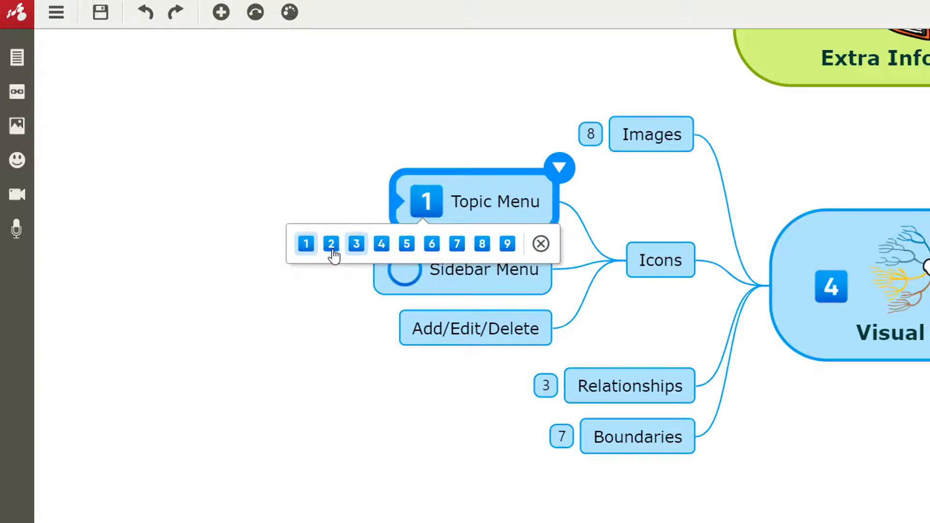
left_click(332, 252)
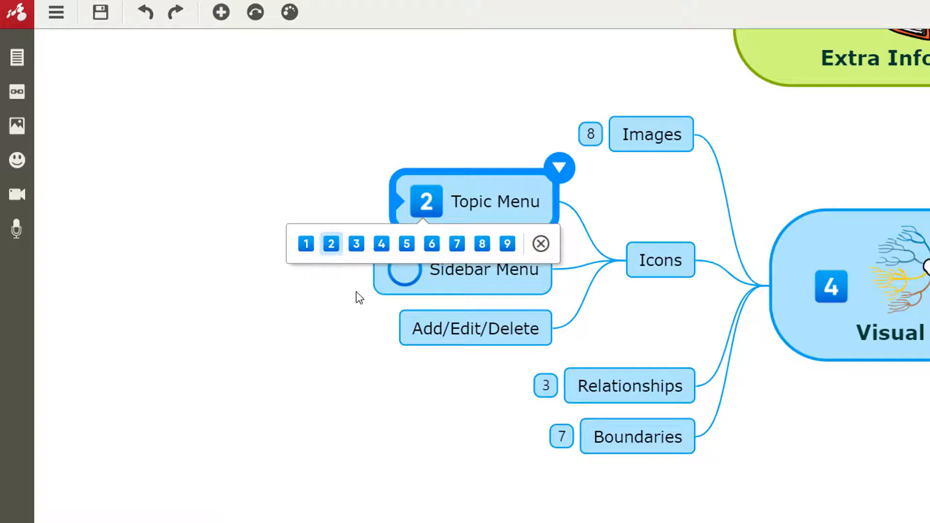
left_click(541, 246)
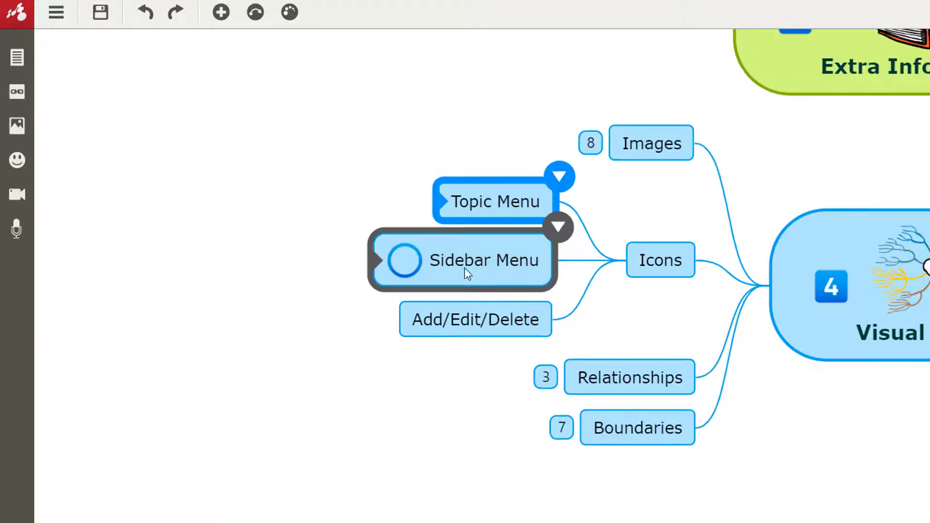
- Advance the progress icon on the "Sidebar Menu" topic through fuller circles to the completed check mark, then remove the icon
left_click(405, 263)
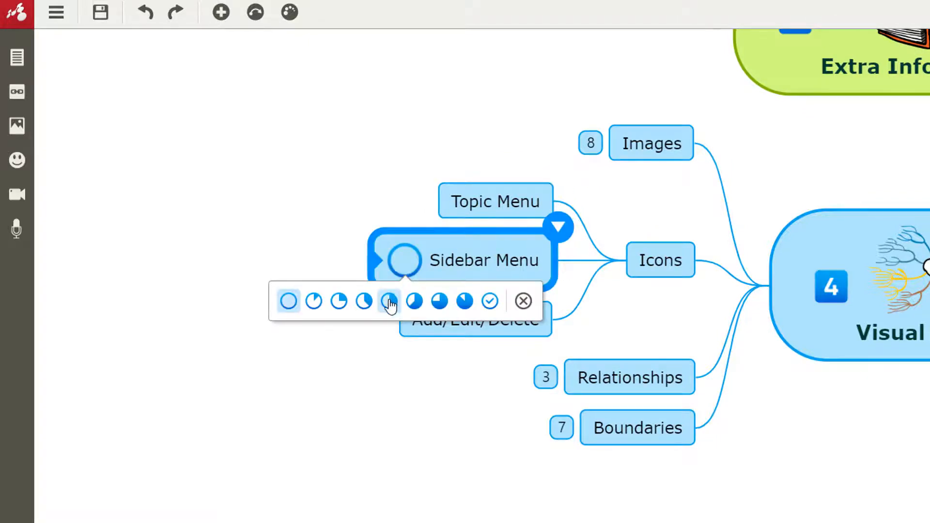
left_click(339, 303)
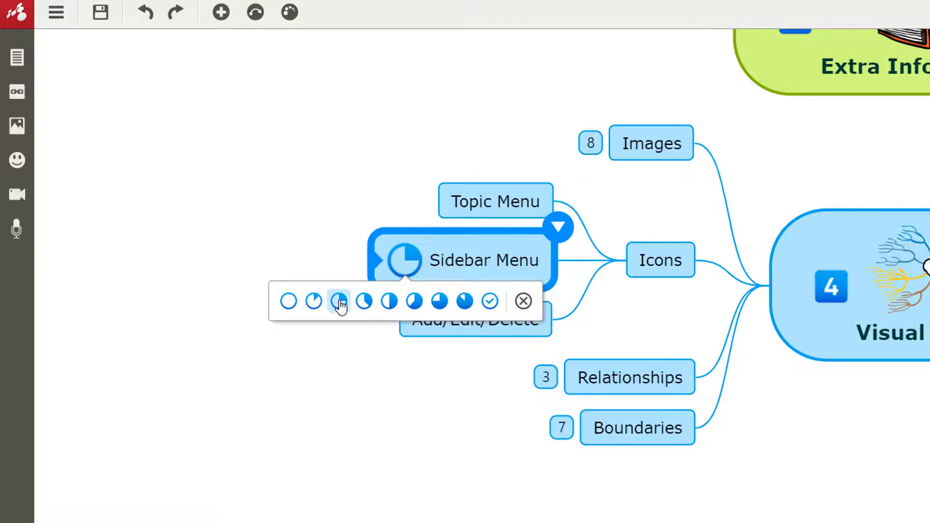
left_click(364, 302)
left_click(390, 303)
left_click(414, 303)
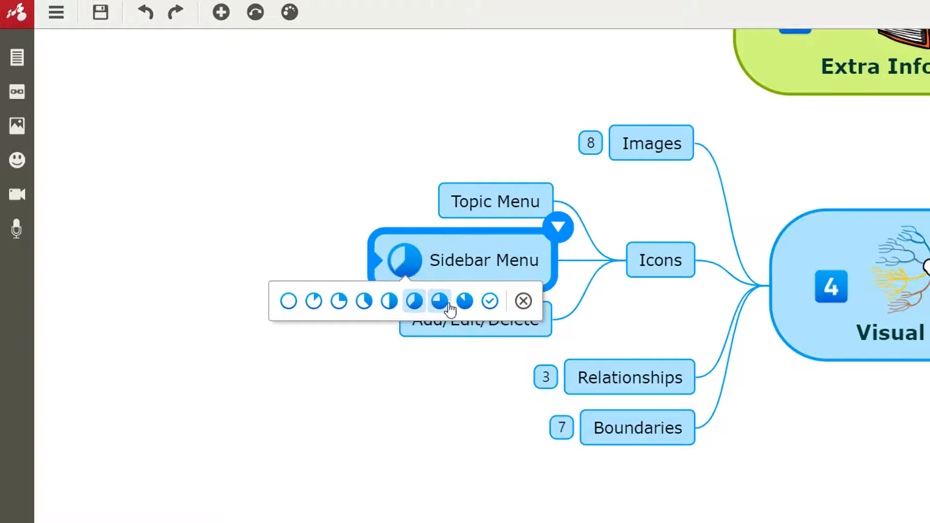
left_click(490, 302)
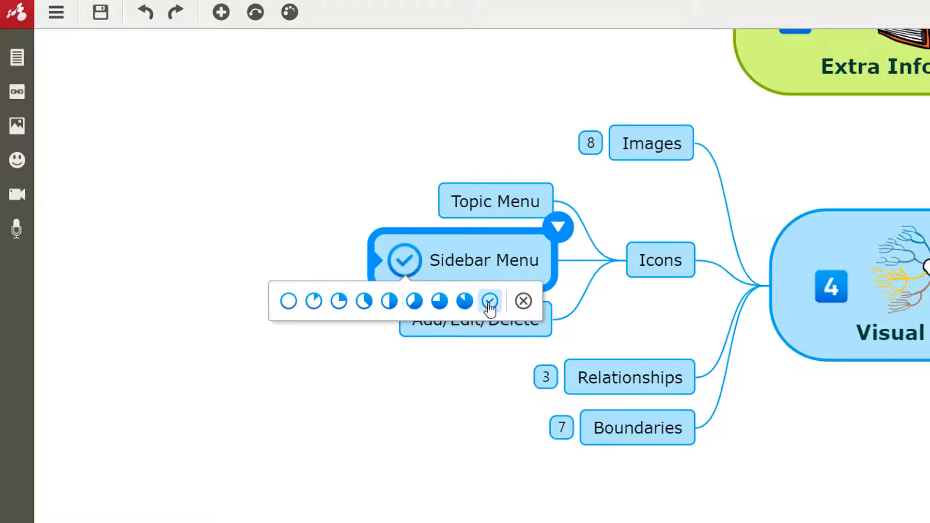
left_click(523, 302)
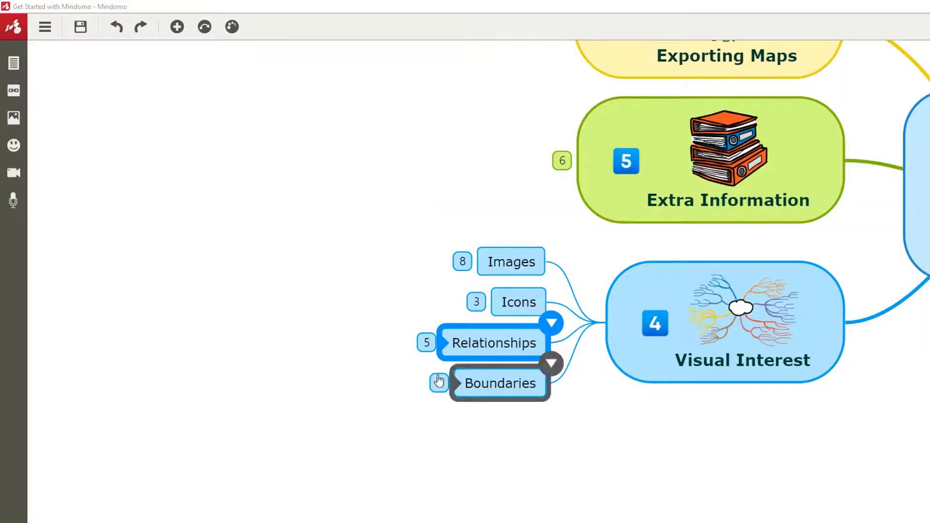
- Expand the "Relationships" topic and its "Add" subtopic, and insert a relationship from "Main Menu" to "Remove"
left_click(427, 345)
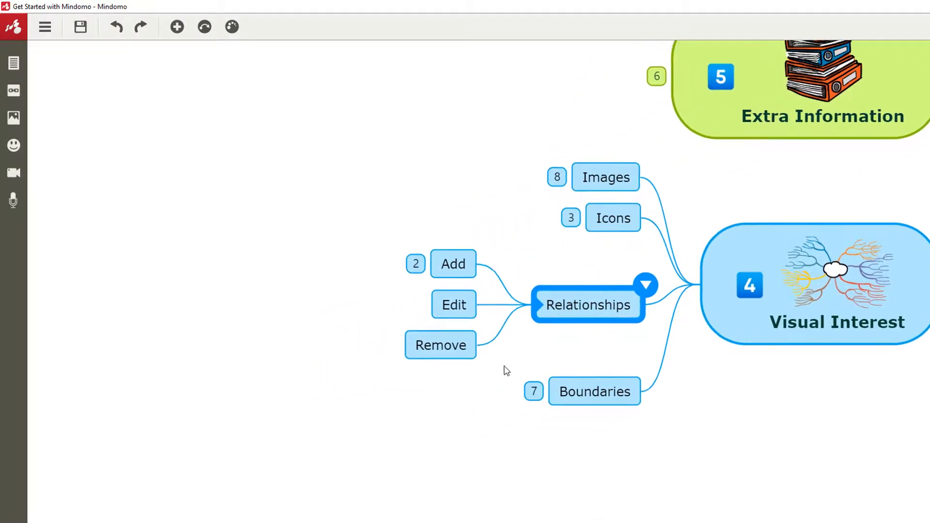
left_click(463, 264)
left_click(418, 262)
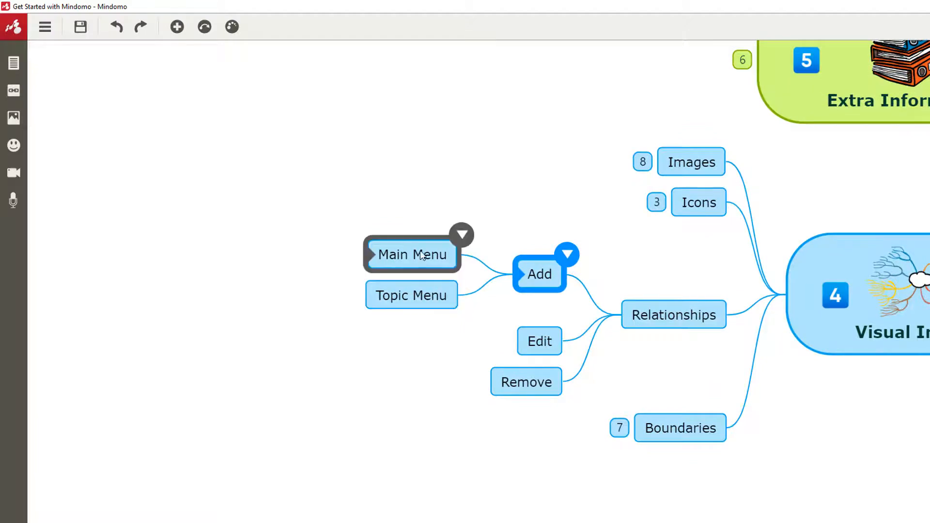
left_click(422, 254)
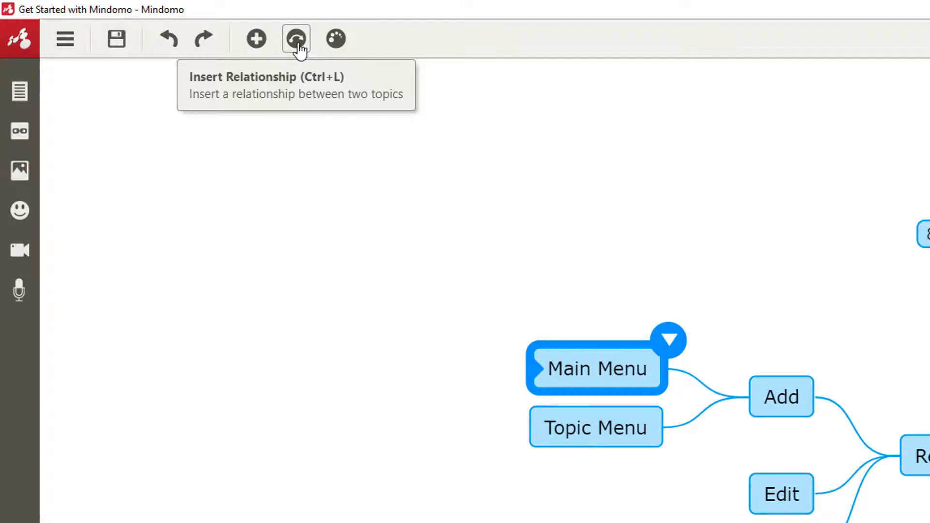
left_click(296, 39)
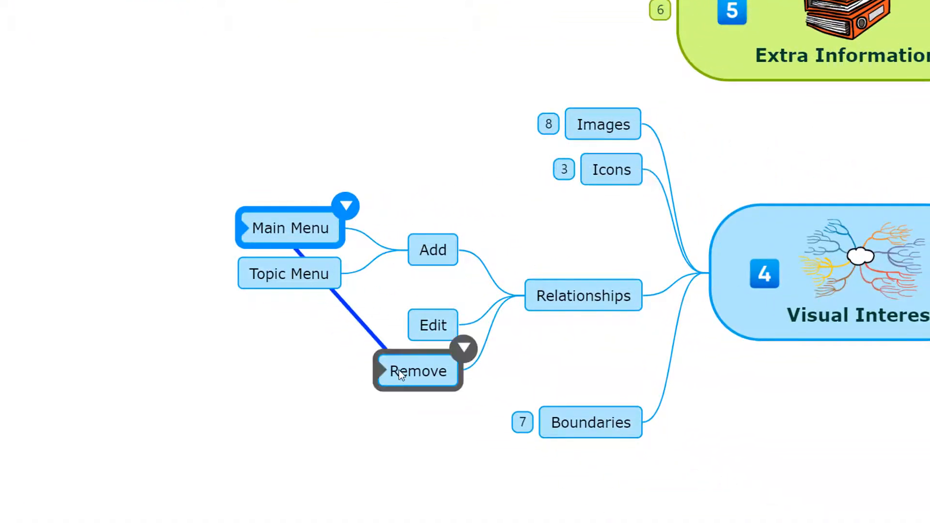
left_click(399, 369)
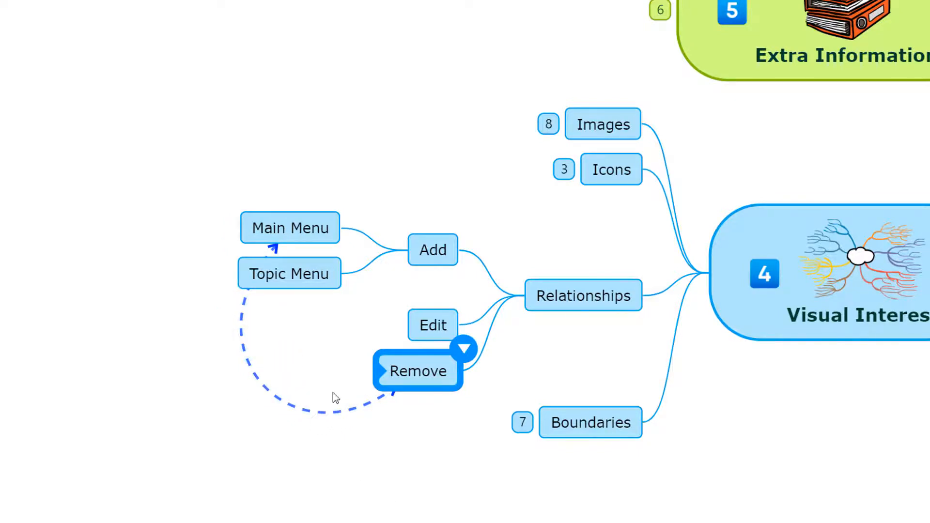
- Insert a relationship from the "Topic Menu" topic to the "Remove" topic using the topic's own menu
left_click(292, 276)
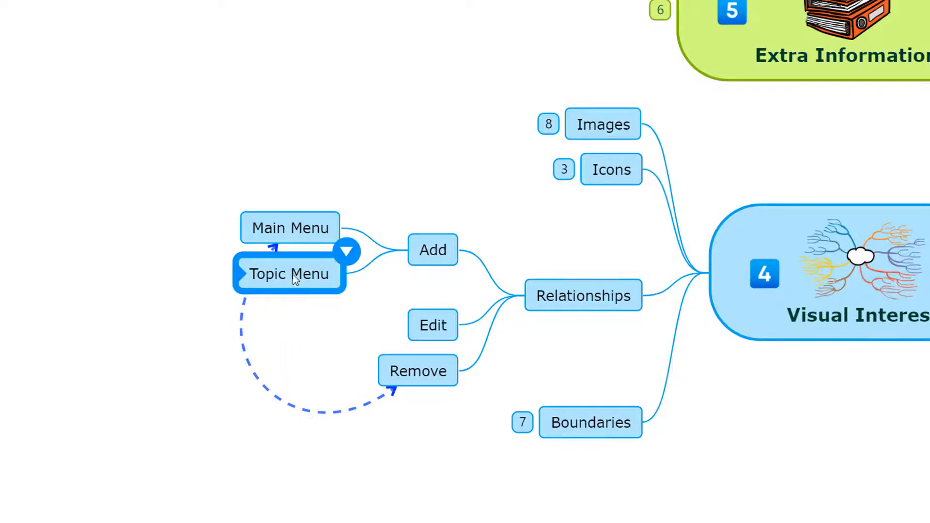
left_click(348, 253)
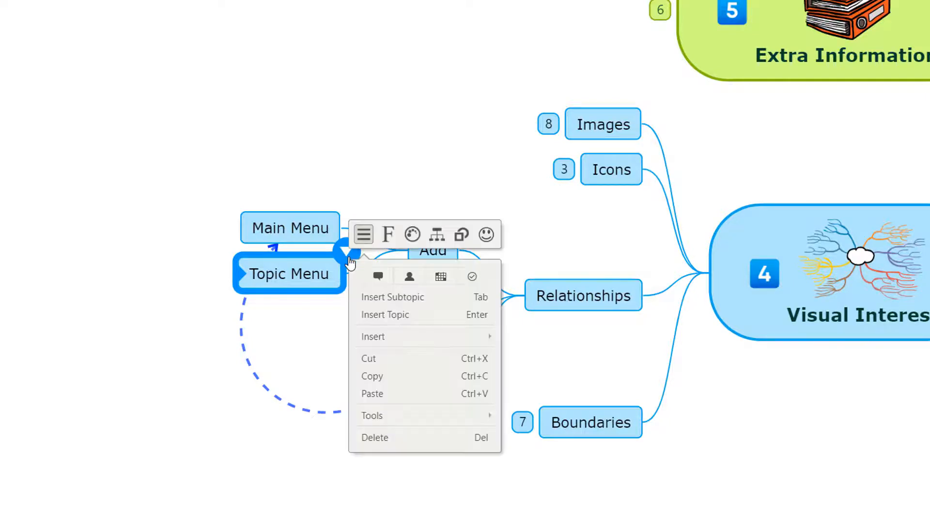
mouse_move(389, 342)
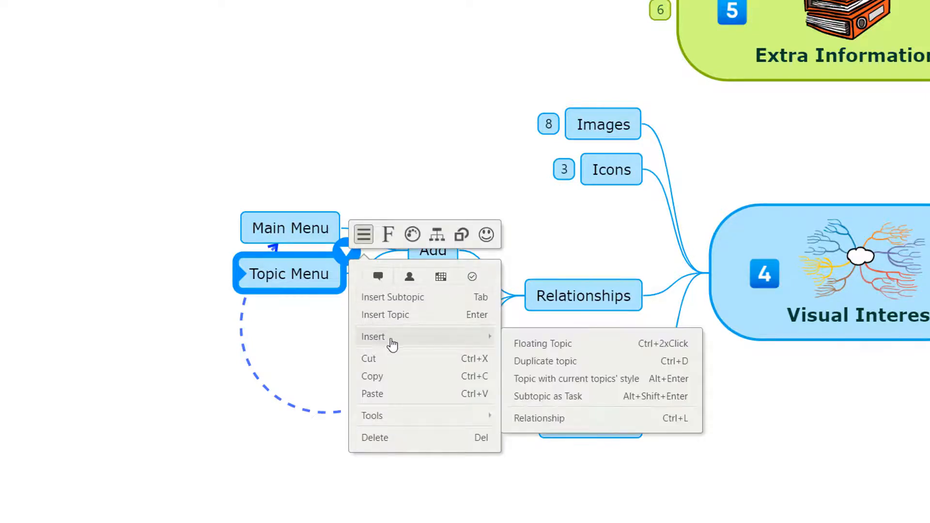
left_click(545, 420)
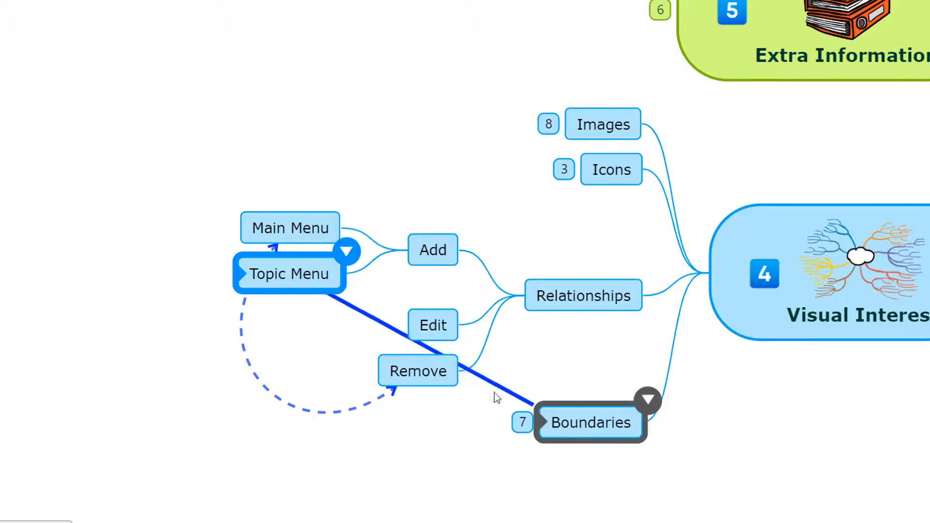
left_click(385, 378)
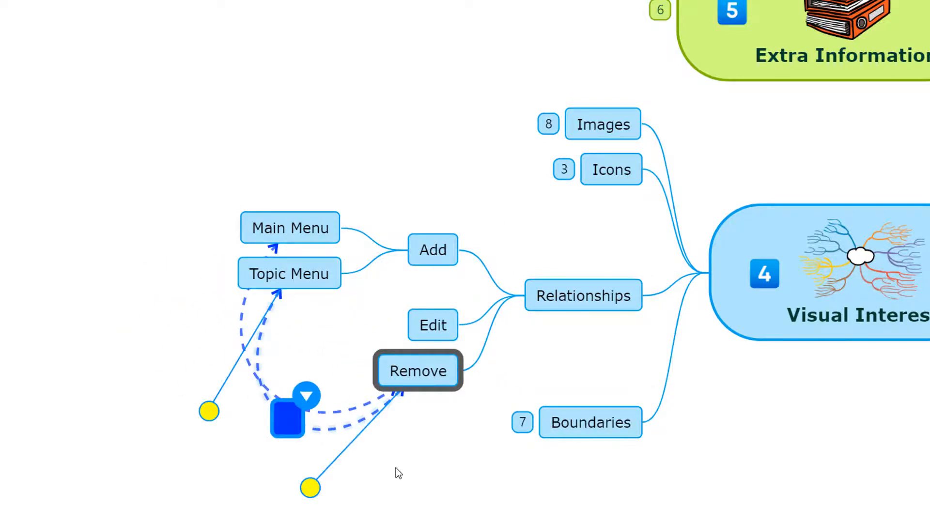
- Reshape the relationship between "Topic Menu" and "Remove" by moving its "Topic Menu" curve handle out to the left of that topic
left_click(400, 487)
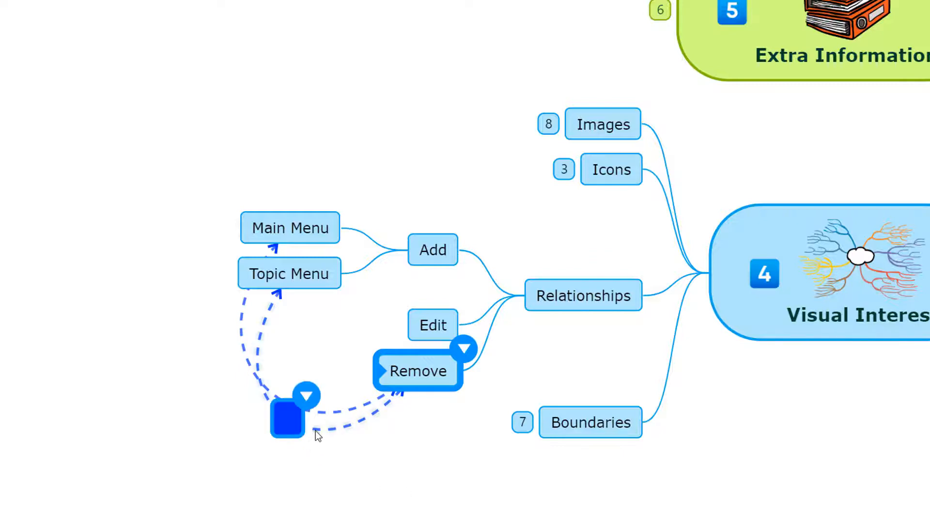
left_click(262, 338)
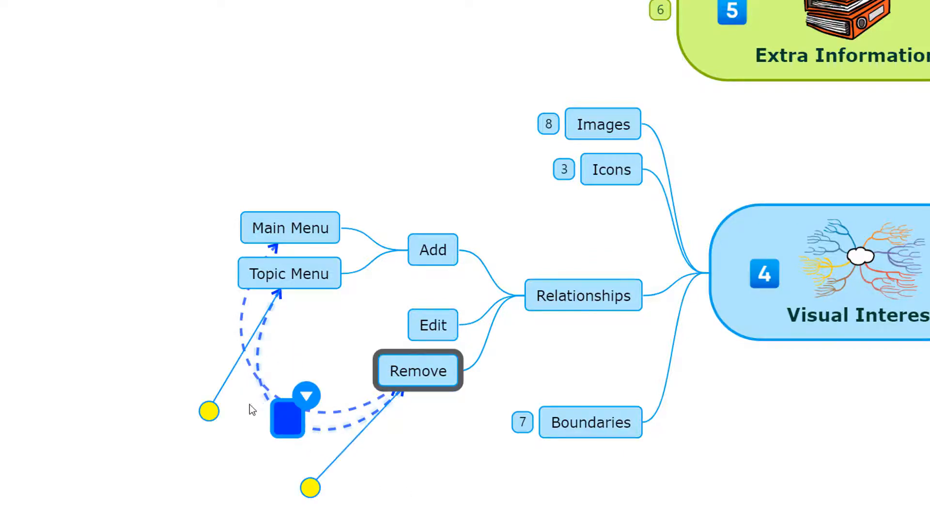
left_click_drag(213, 413, 65, 267)
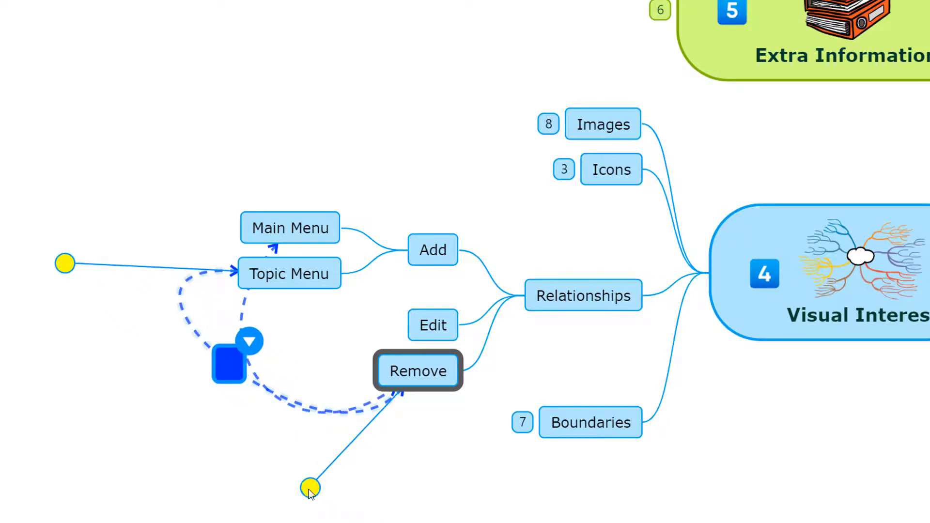
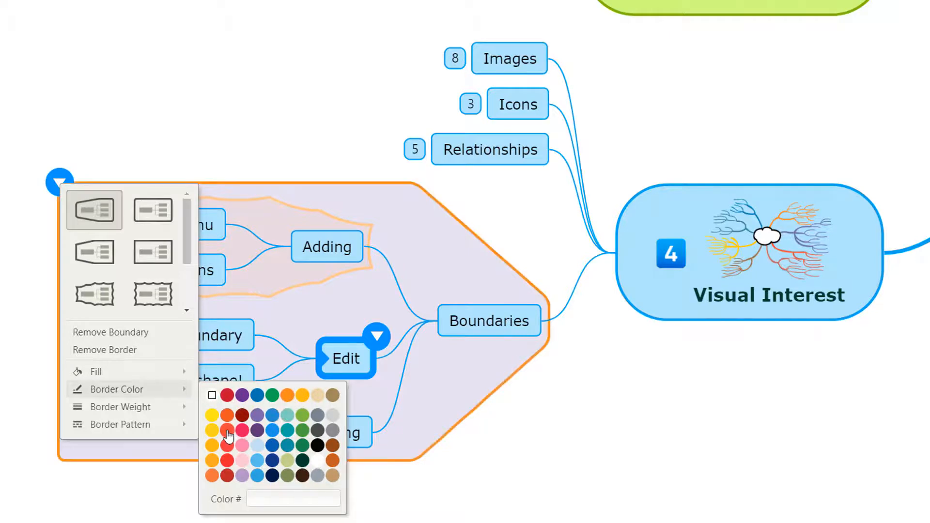
- Give the boundary around the "Boundaries" branch a 4px border, a long-dash pattern and the wavy rectangular shape
mouse_move(176, 408)
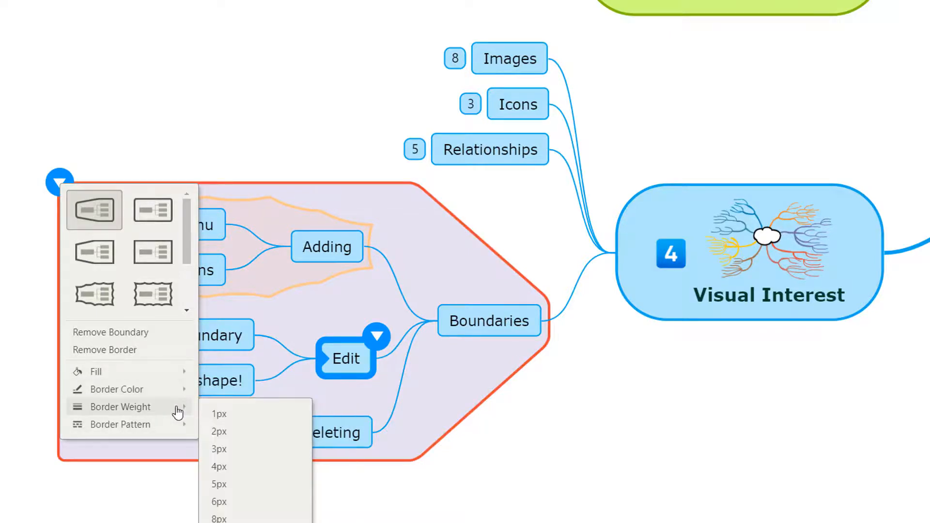
left_click(236, 472)
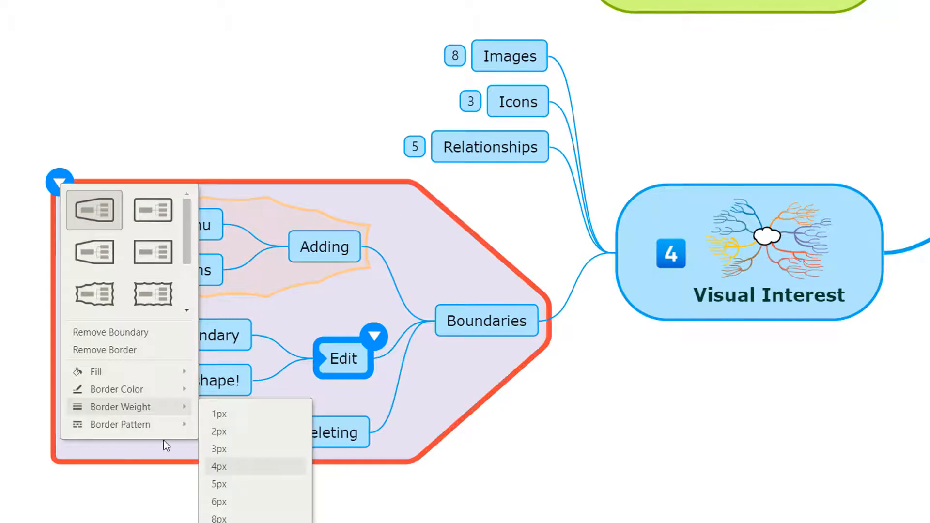
mouse_move(176, 427)
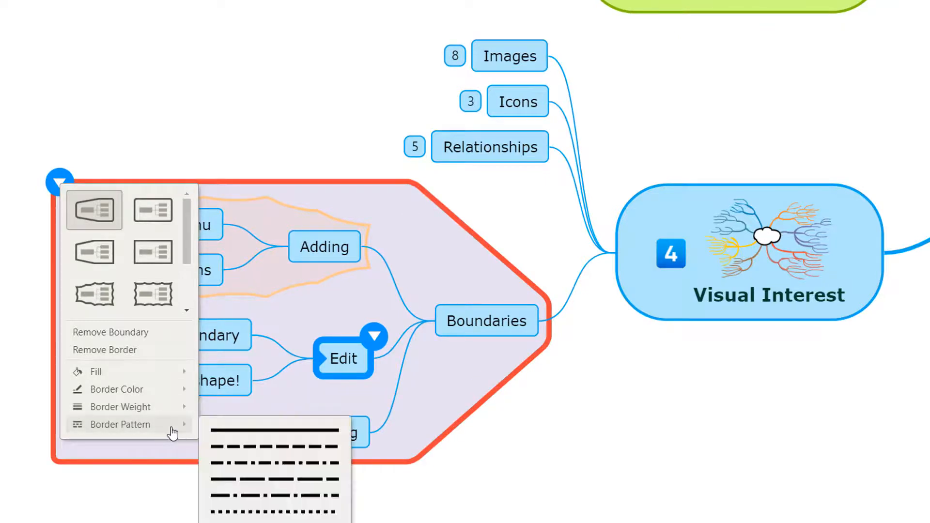
left_click(233, 481)
left_click(146, 302)
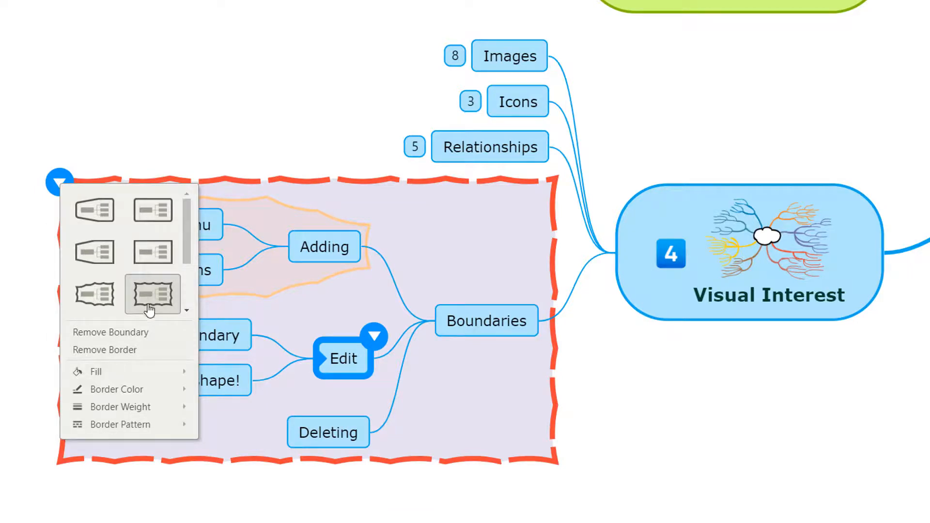
- Remove the large outer boundary enclosing the whole "Boundaries" branch
left_click(127, 333)
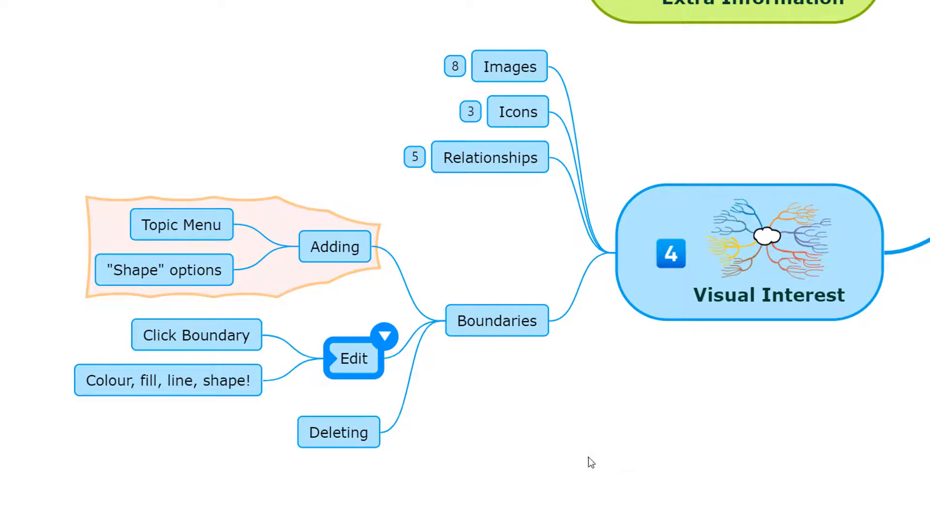
left_click(484, 309)
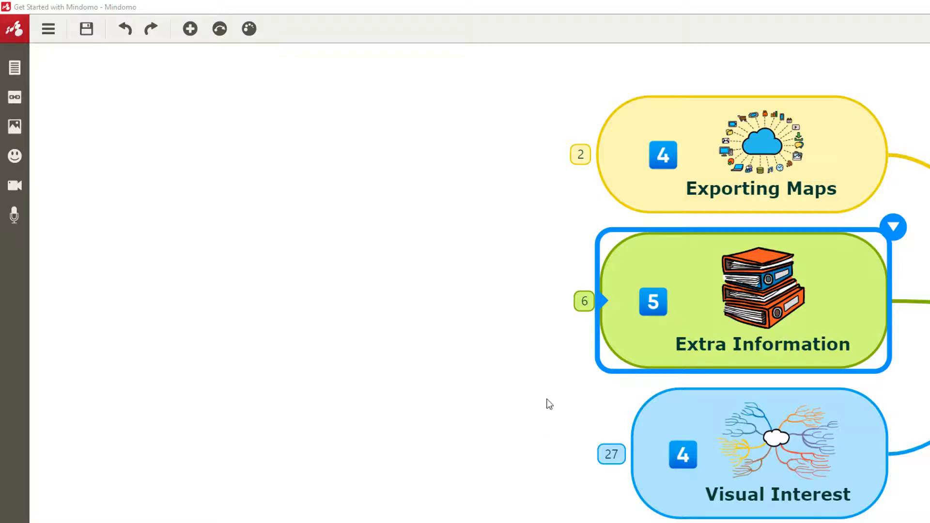
- Expand the "Extra Information" topic and its "Topic Notes" subtopic
left_click(584, 310)
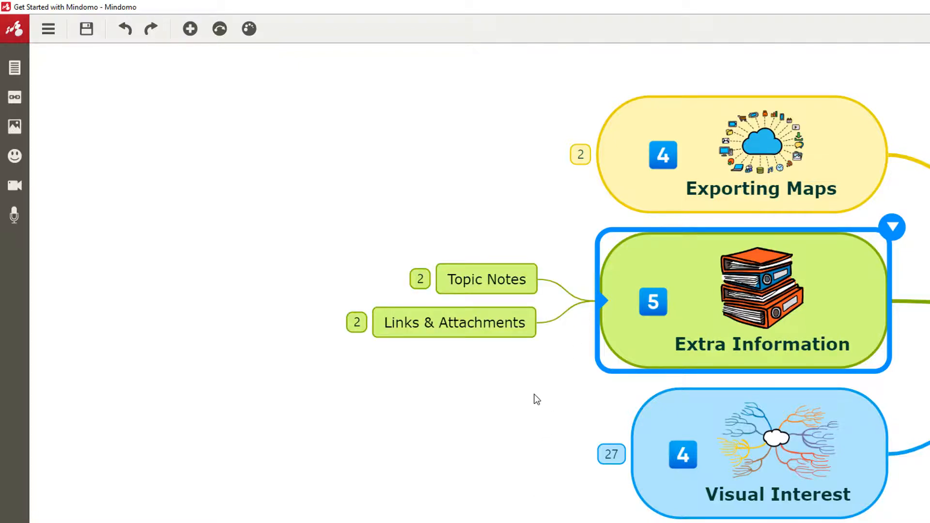
left_click(538, 292)
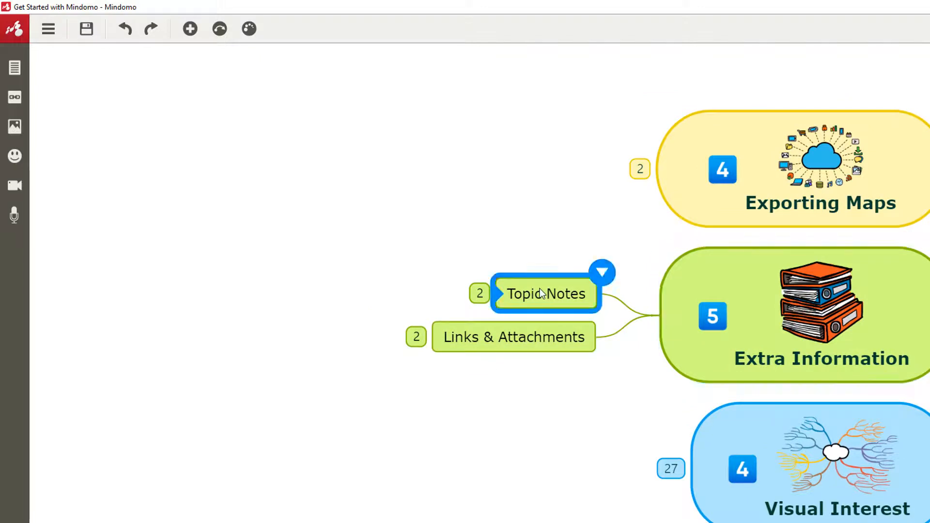
left_click(480, 293)
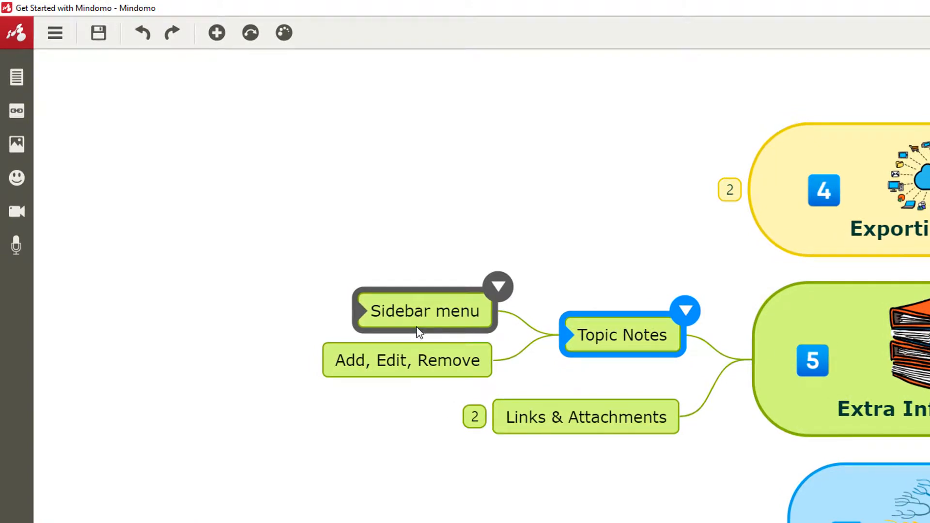
- Add the note "Add lots of text, into the topic, but without creating lots of word clutter." to the "Sidebar menu" topic and close the notes
left_click(420, 331)
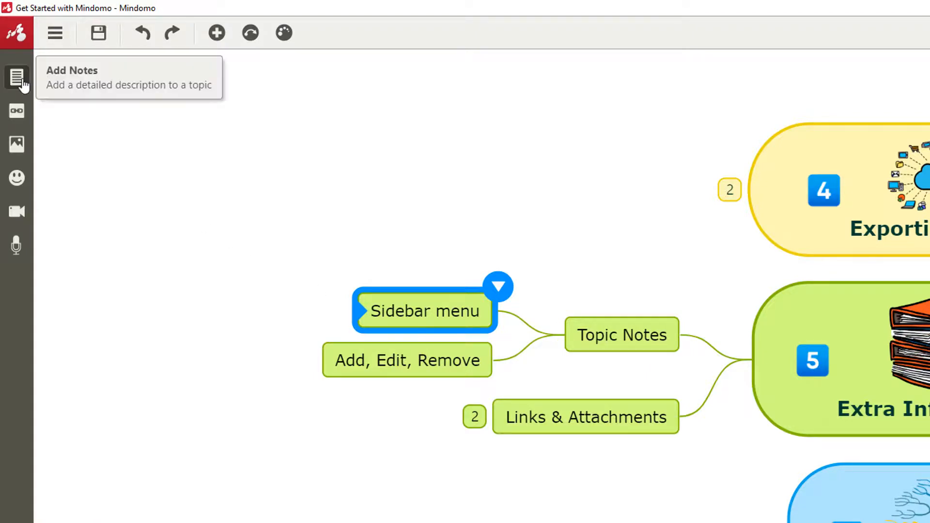
left_click(17, 77)
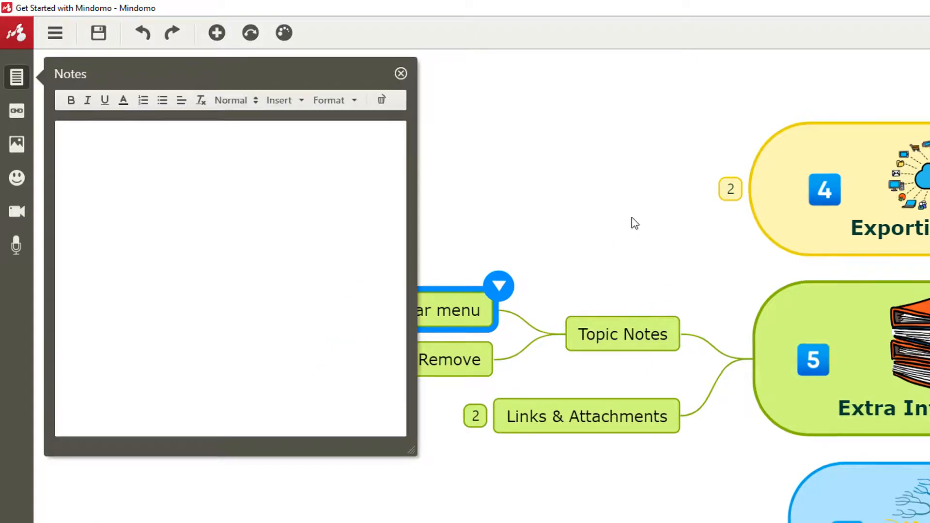
left_click(184, 177)
type("Add lots of text, into the topic, but without creating lots of word clutter.")
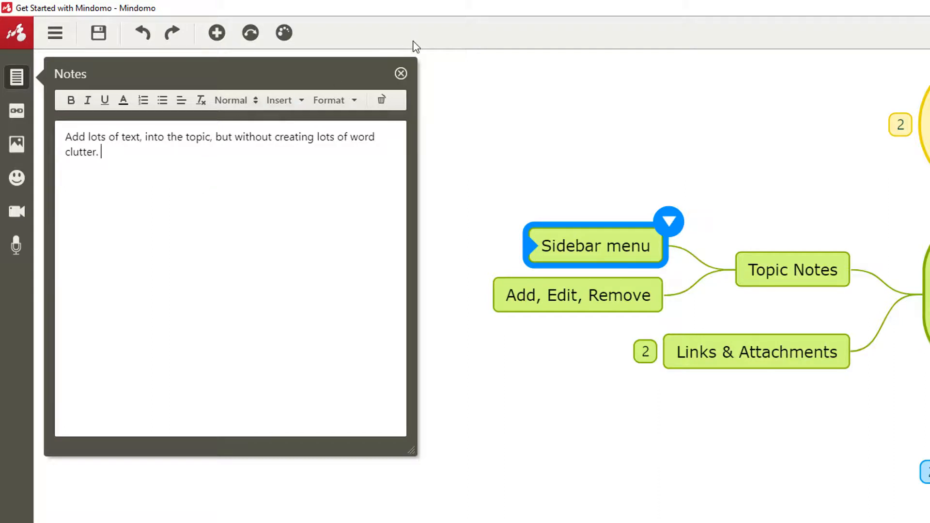
left_click(402, 75)
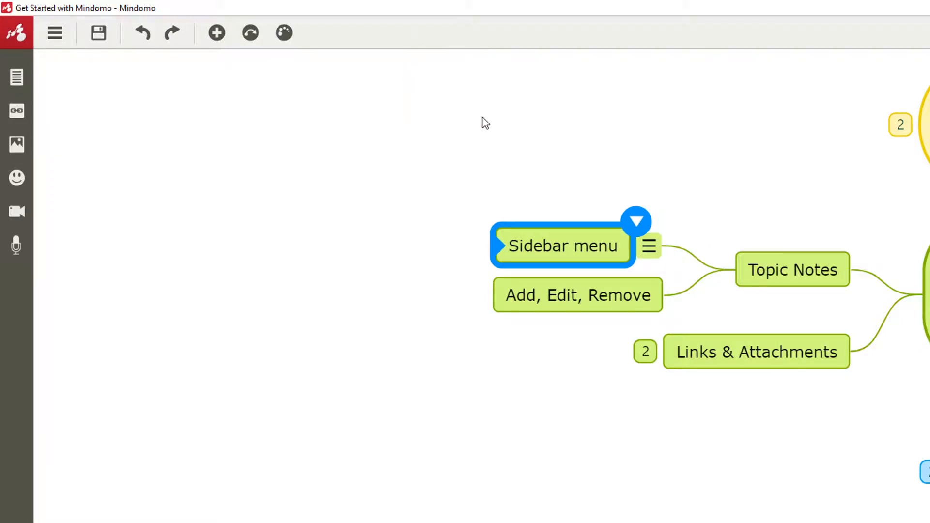
- Reopen the note on the "Sidebar menu" topic and format its text as bold, underlined and a numbered list
left_click(805, 270)
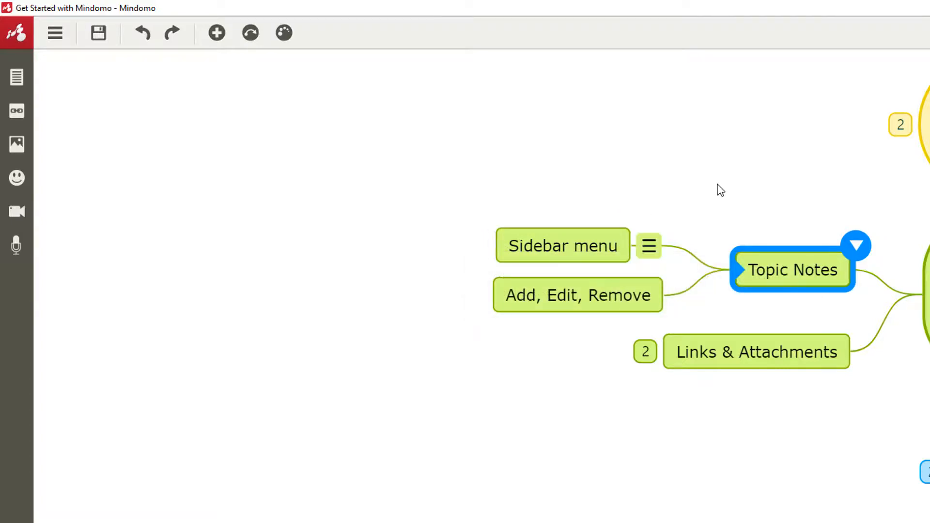
mouse_move(644, 252)
left_click(648, 251)
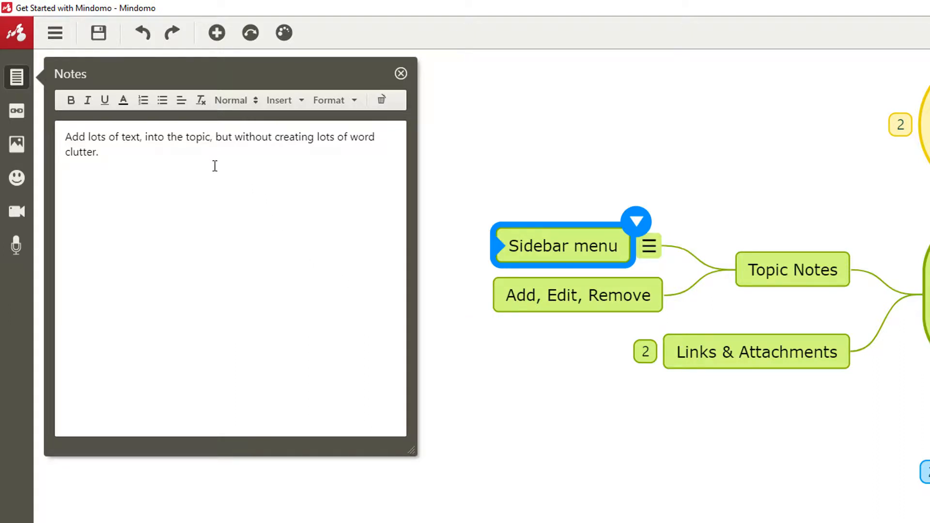
left_click_drag(188, 153, 68, 137)
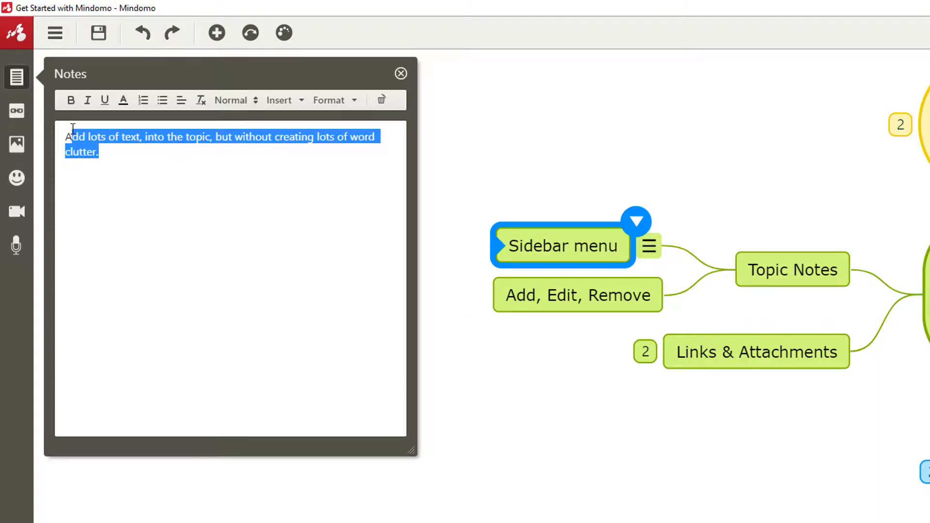
left_click(71, 100)
left_click(103, 101)
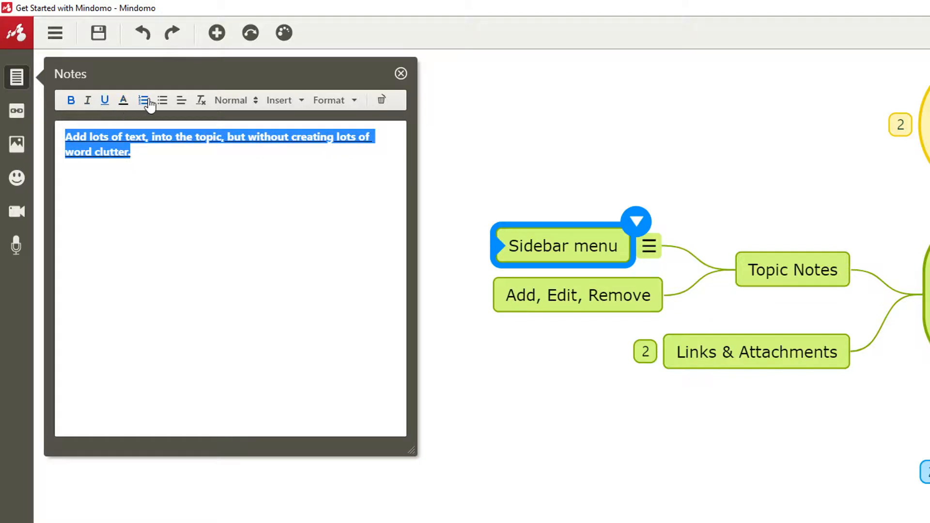
left_click(143, 100)
left_click(242, 229)
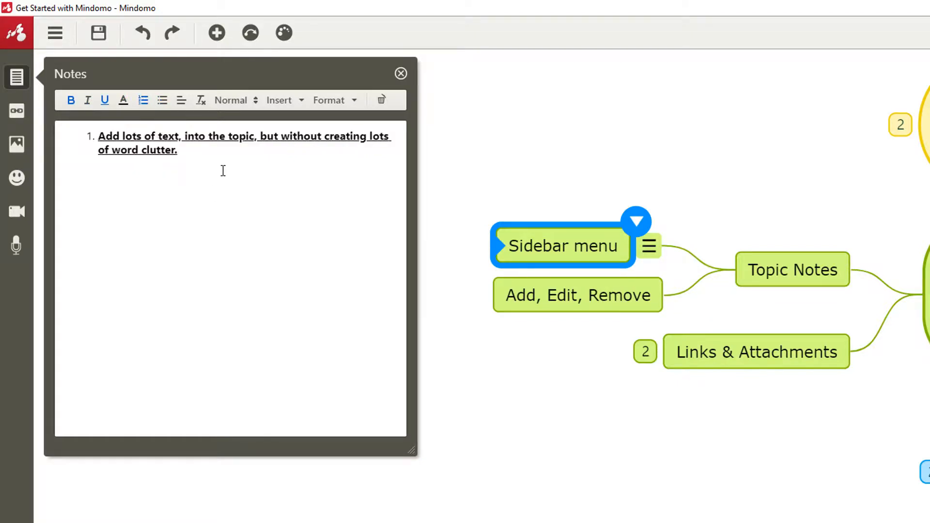
- Delete the note from the "Sidebar menu" topic, close the notes and select the "Topic Notes" topic
left_click(382, 101)
left_click(401, 73)
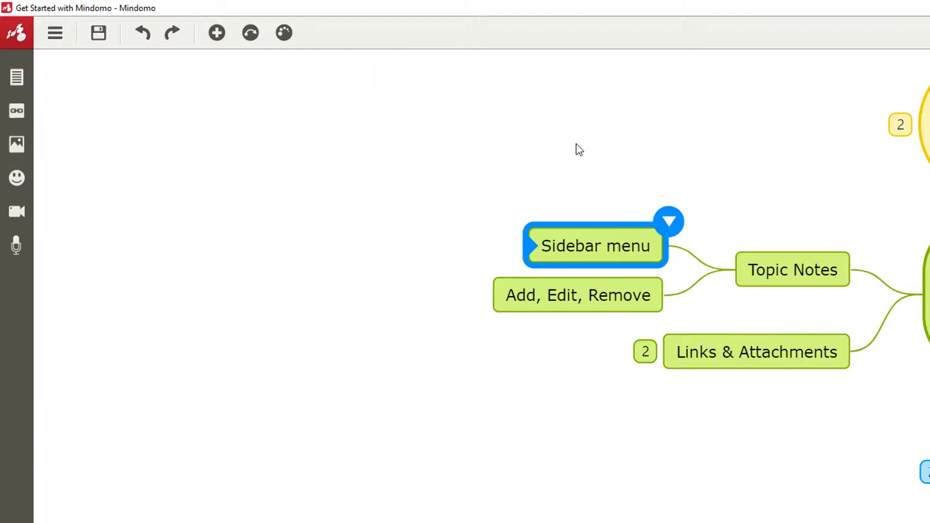
left_click(808, 273)
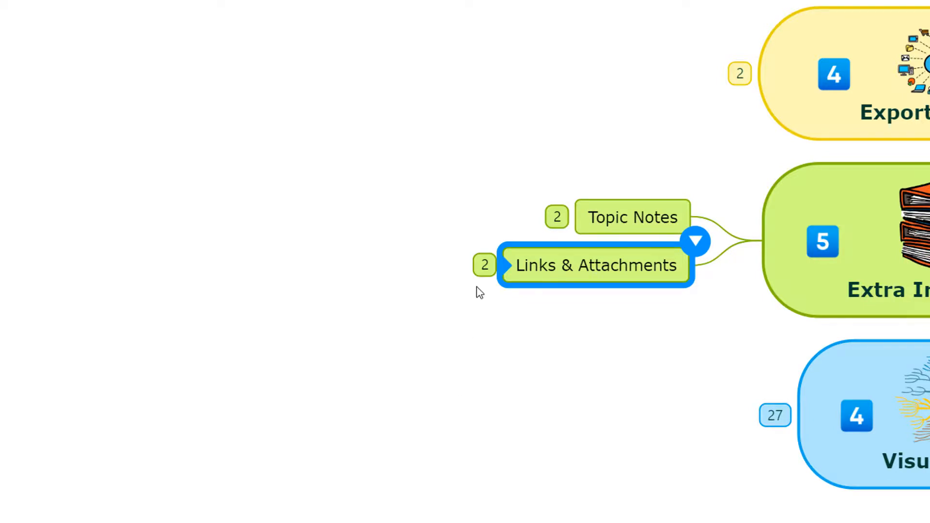
left_click(485, 265)
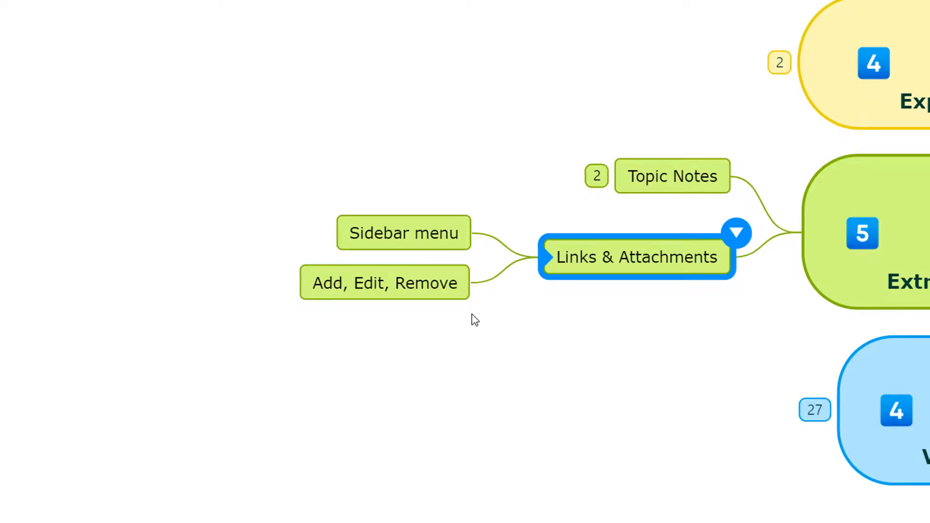
left_click(431, 239)
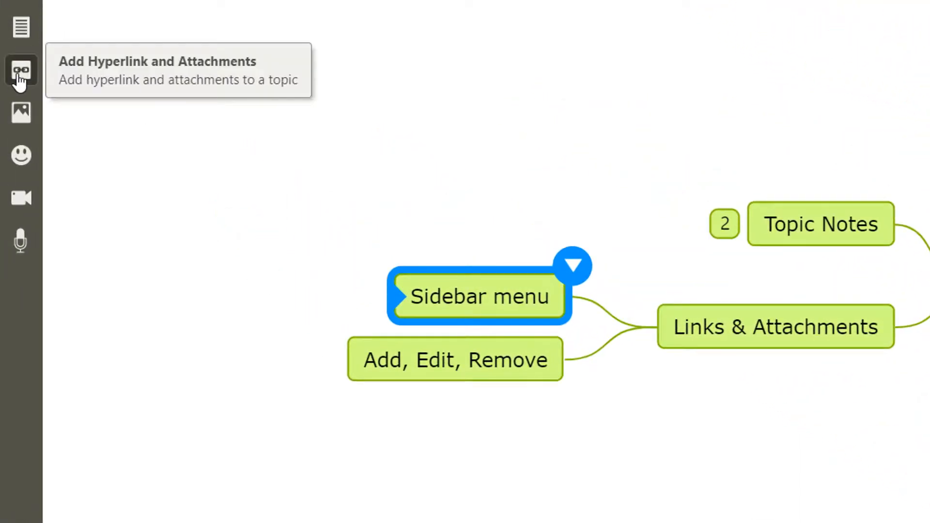
left_click(20, 71)
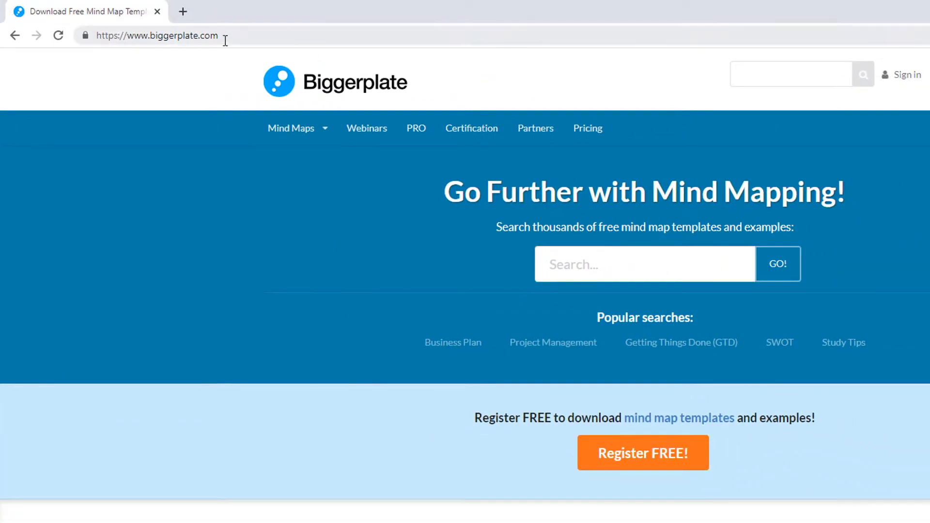
left_click_drag(234, 35, 55, 35)
key("ctrl+c")
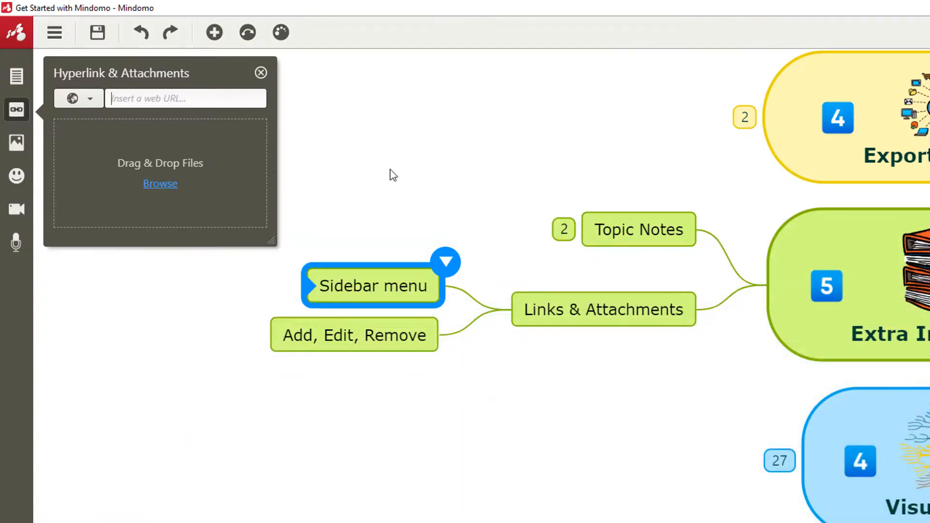
left_click(147, 100)
key("ctrl+v")
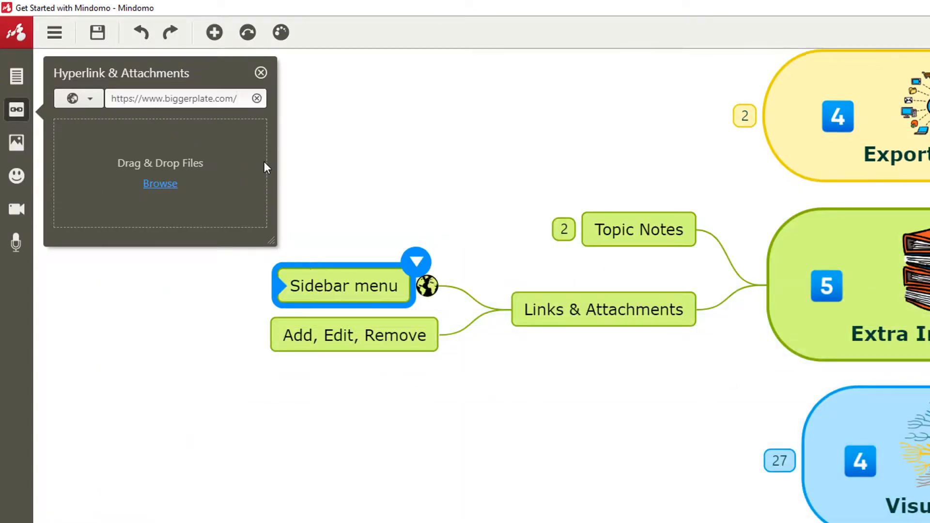
left_click(261, 73)
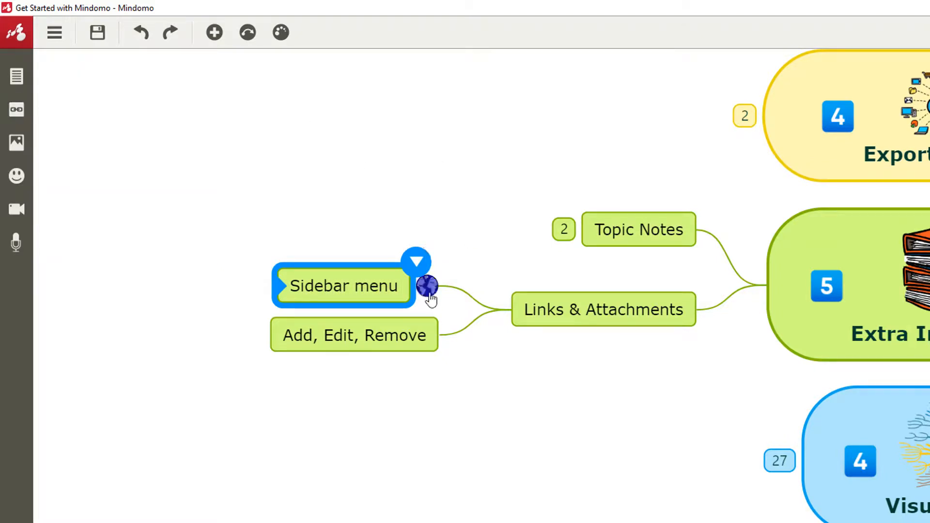
mouse_move(426, 294)
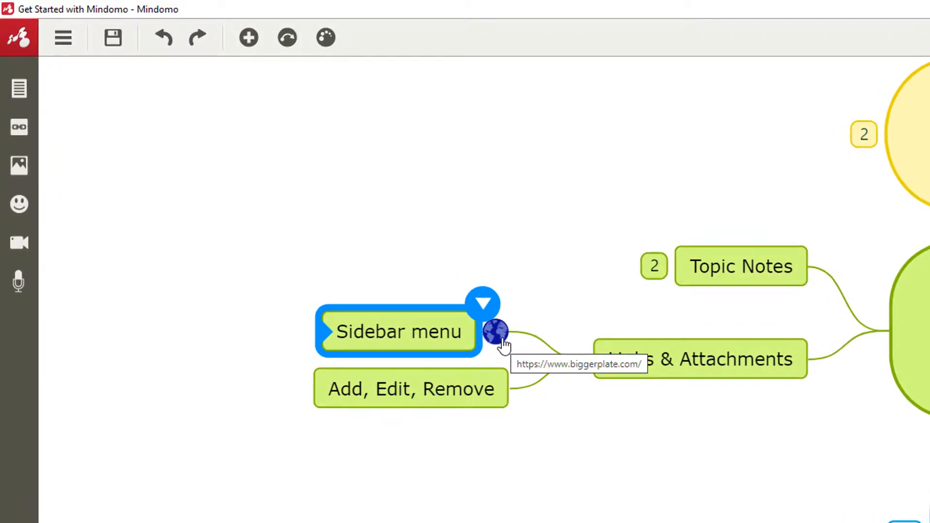
left_click(496, 333)
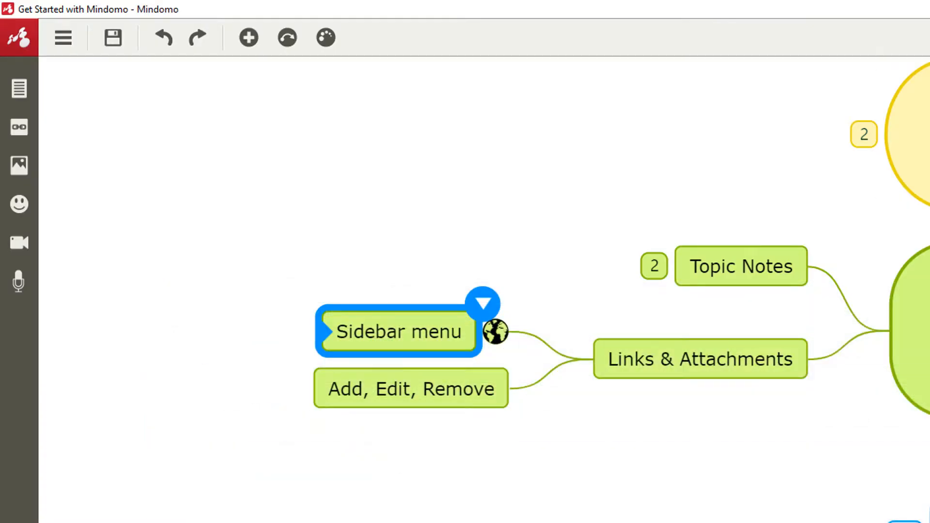
- Attach the PDF "Biggerplate - Mind Mapping for Business" from the Training folder to the "Add, Edit, Remove" topic under "Links & Attachments"
left_click(437, 382)
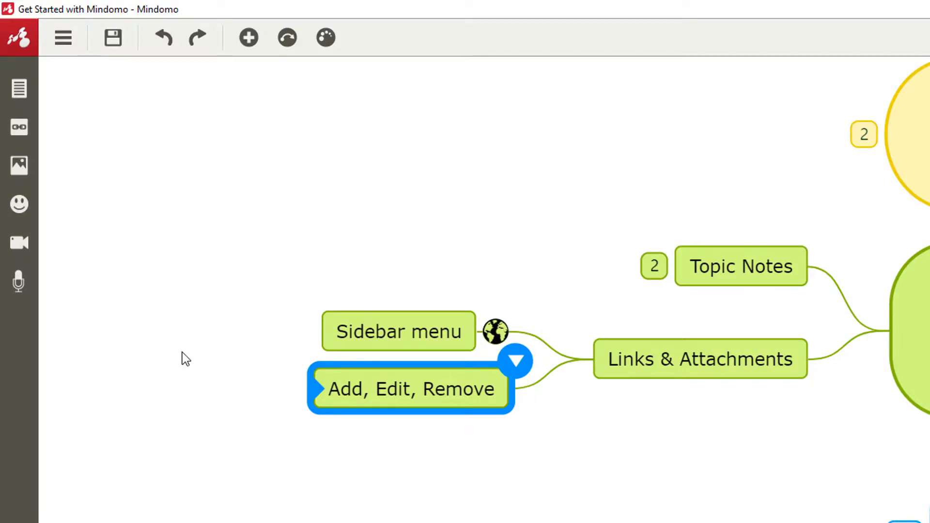
left_click(25, 136)
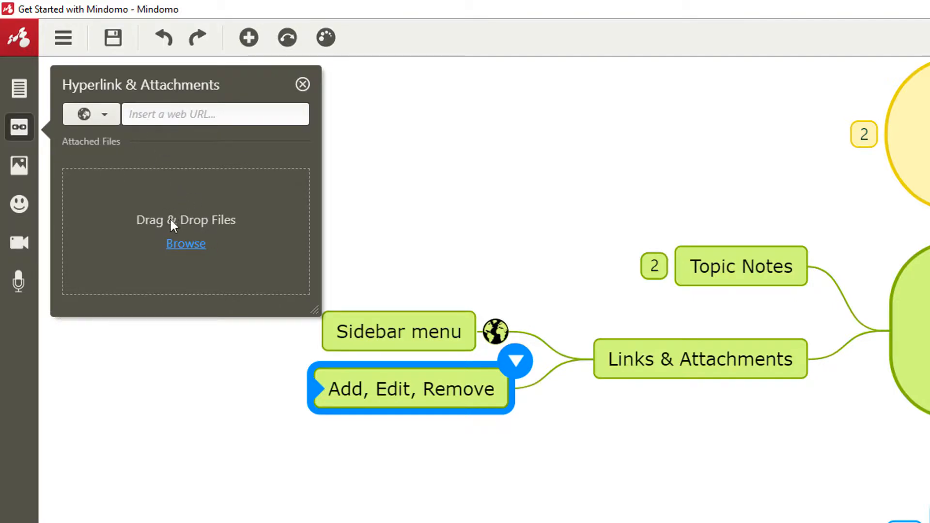
left_click(192, 245)
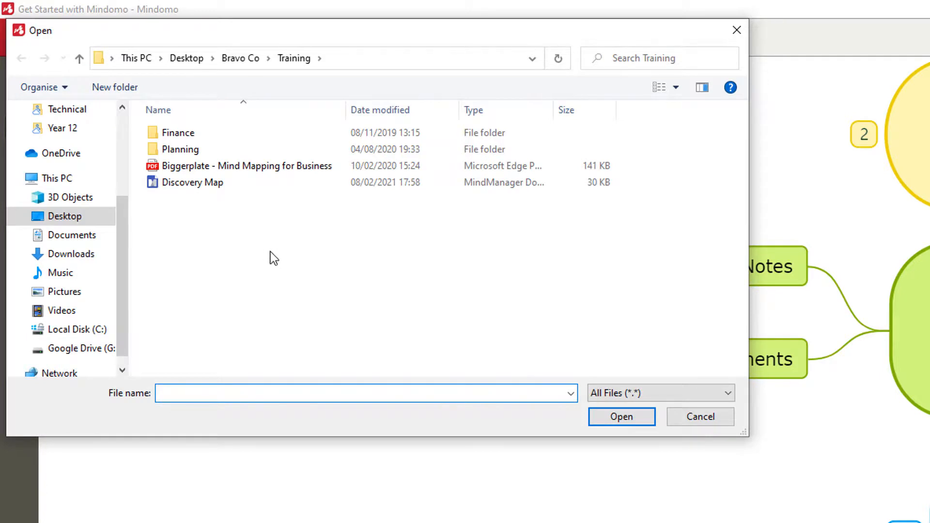
left_click(234, 169)
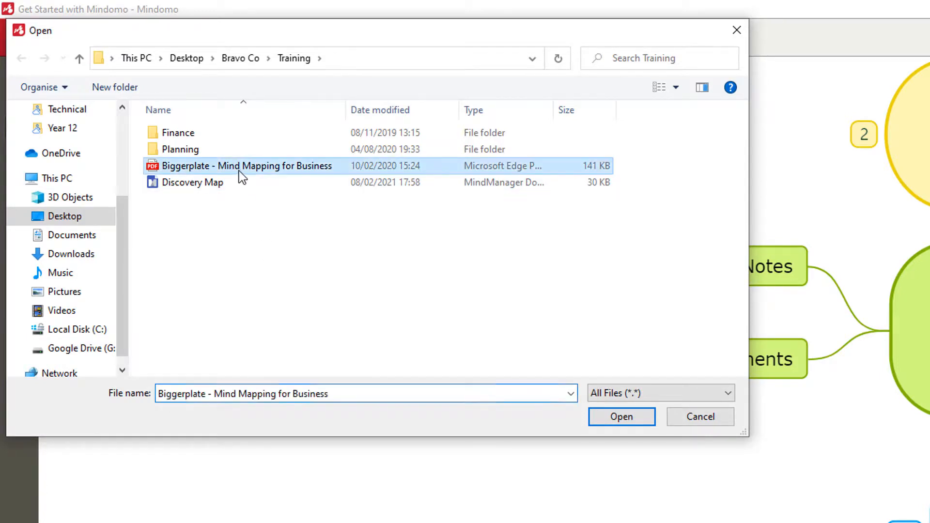
left_click(624, 419)
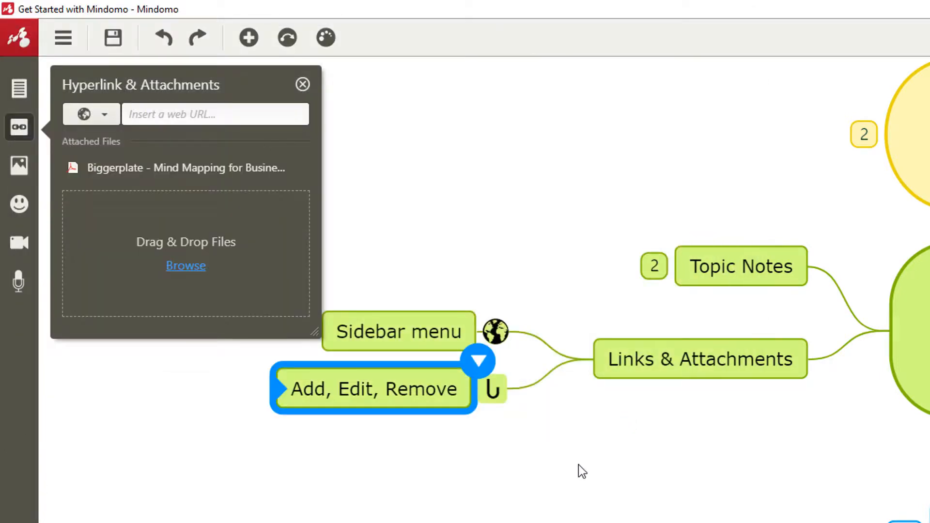
left_click(302, 84)
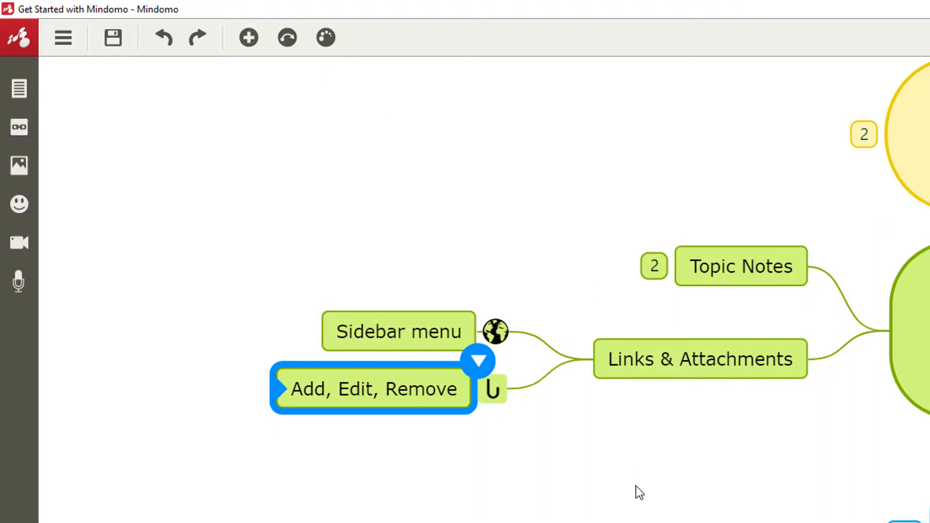
- Open the PDF attached to the "Add, Edit, Remove" topic to check it, and close its window
left_click(491, 405)
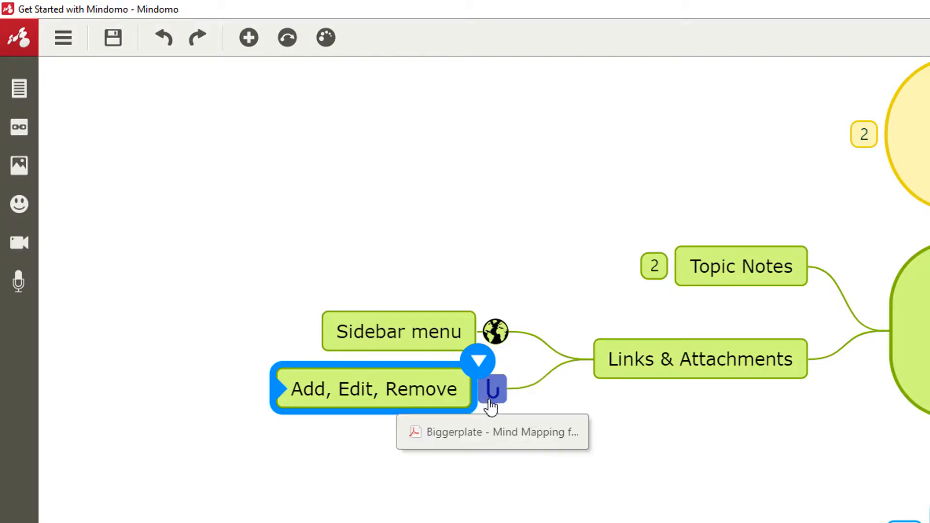
left_click(479, 434)
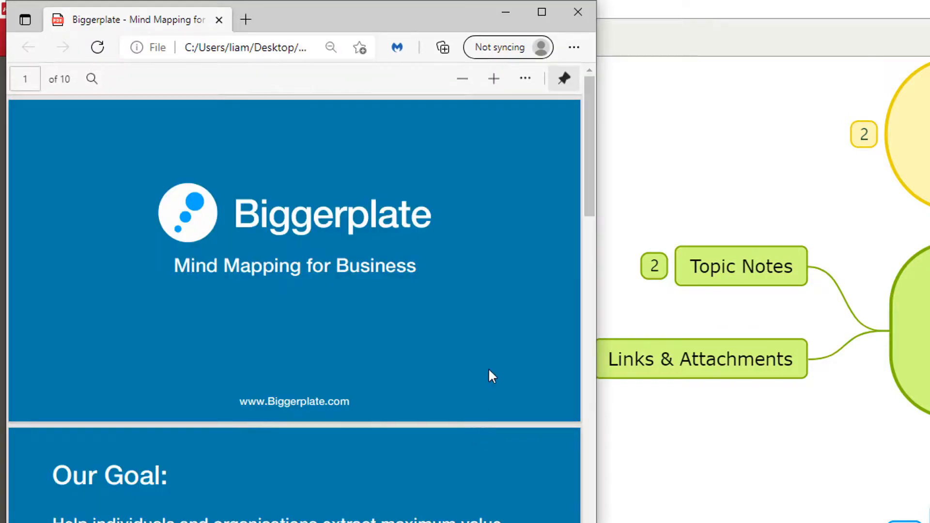
left_click(583, 8)
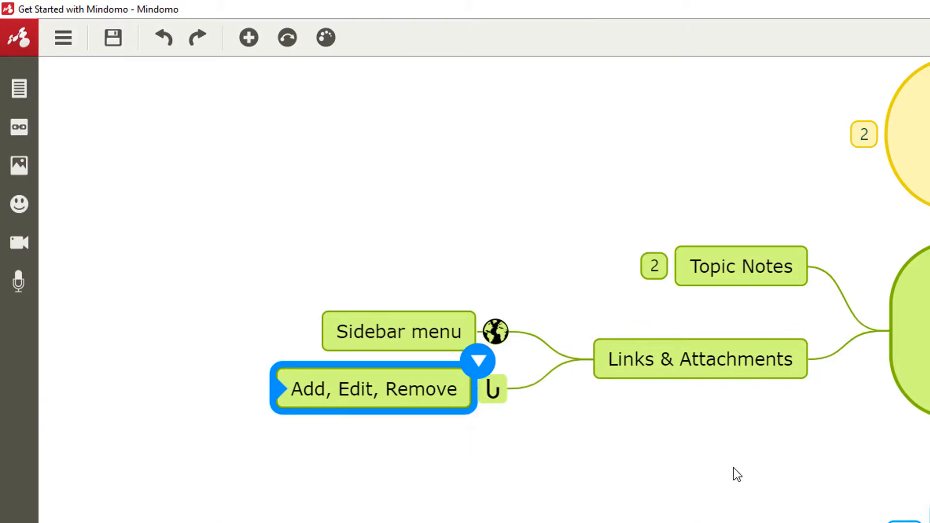
- Remove the attached PDF "Biggerplate - Mind Mapping for Business" from the "Add, Edit, Remove" topic
left_click(740, 361)
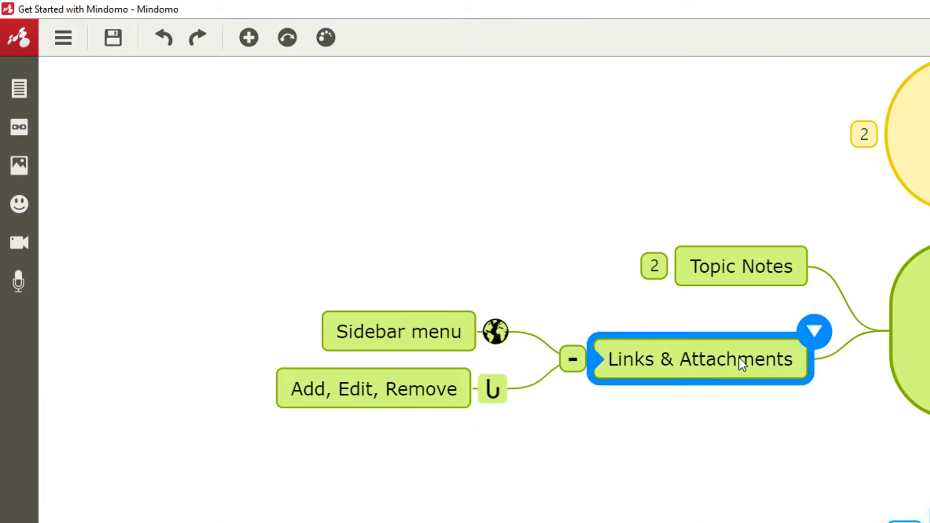
right_click(504, 397)
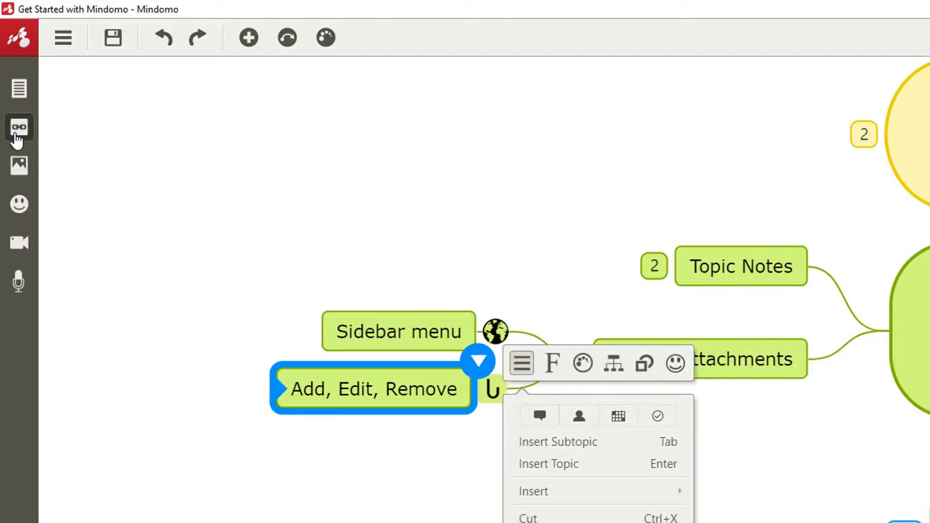
left_click(20, 129)
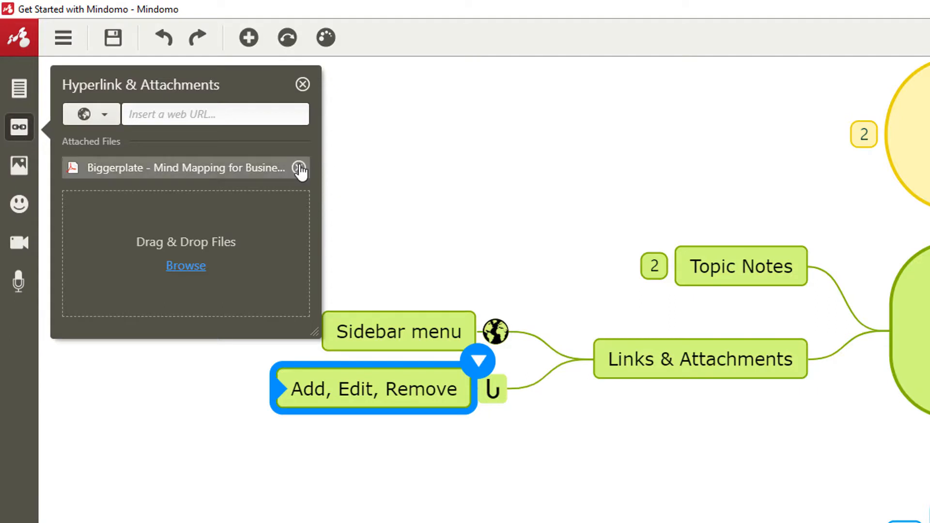
left_click(300, 169)
- Remove the web link from the "Sidebar menu" topic under "Links & Attachments" and close the hyperlink settings
left_click(439, 334)
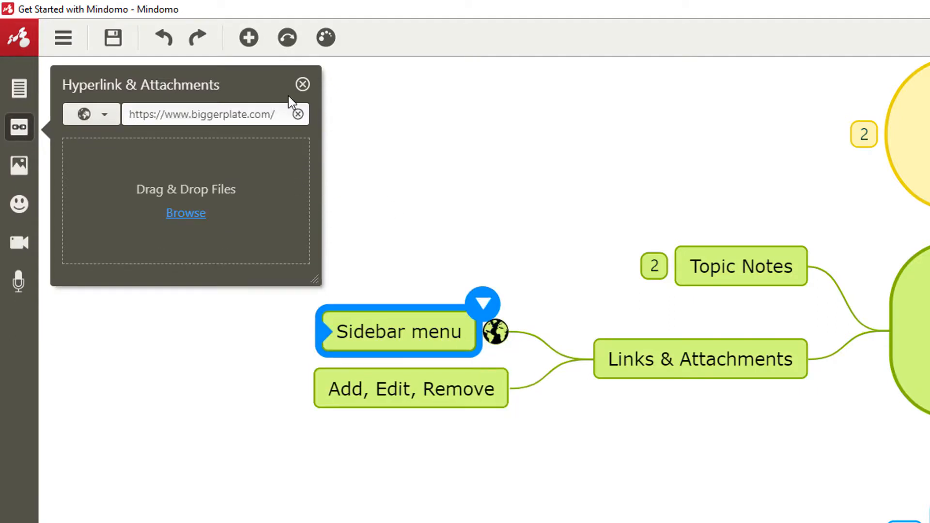
left_click(297, 115)
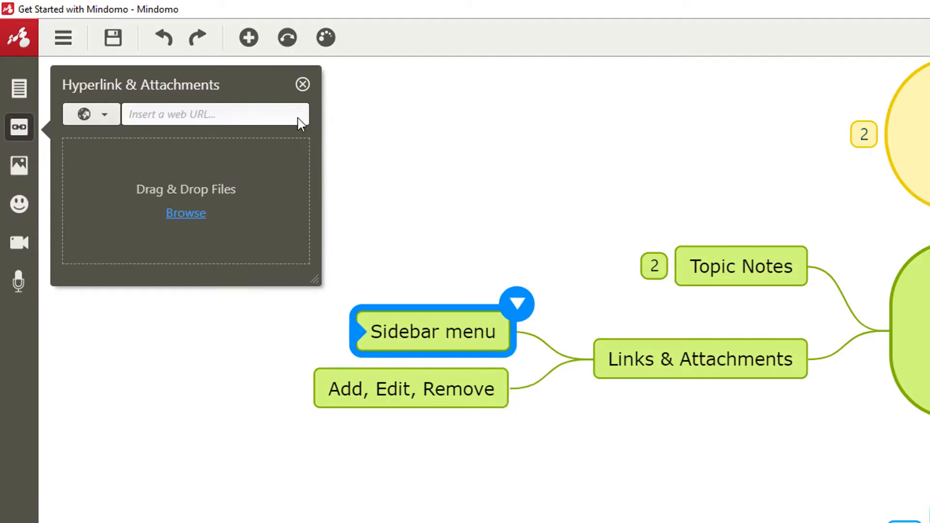
left_click(302, 86)
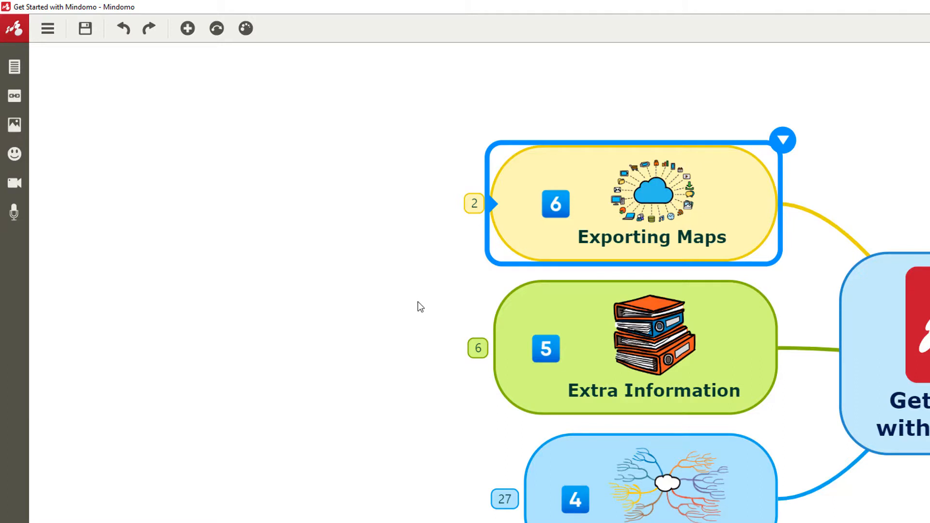
- Expand the "Exporting Maps" topic and select its "Export PDF" subtopic, followed by "Export Image"
left_click(472, 204)
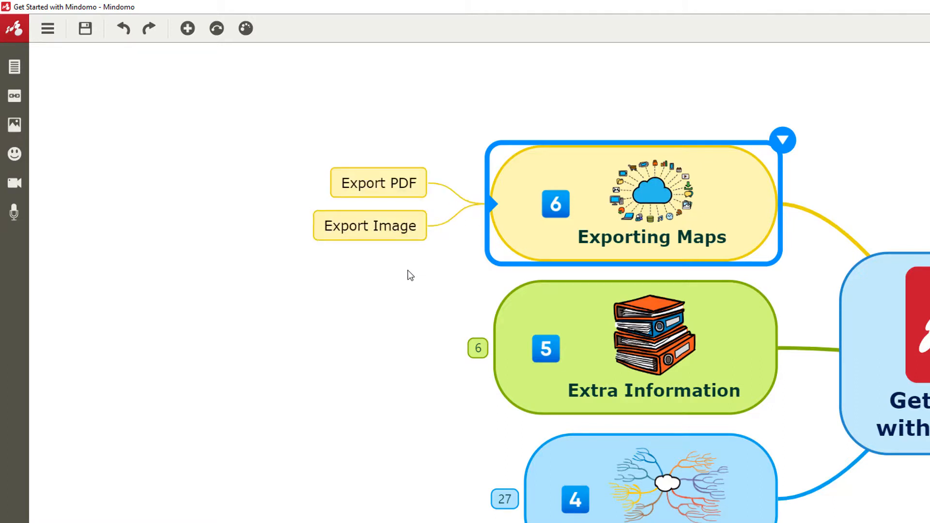
left_click(394, 184)
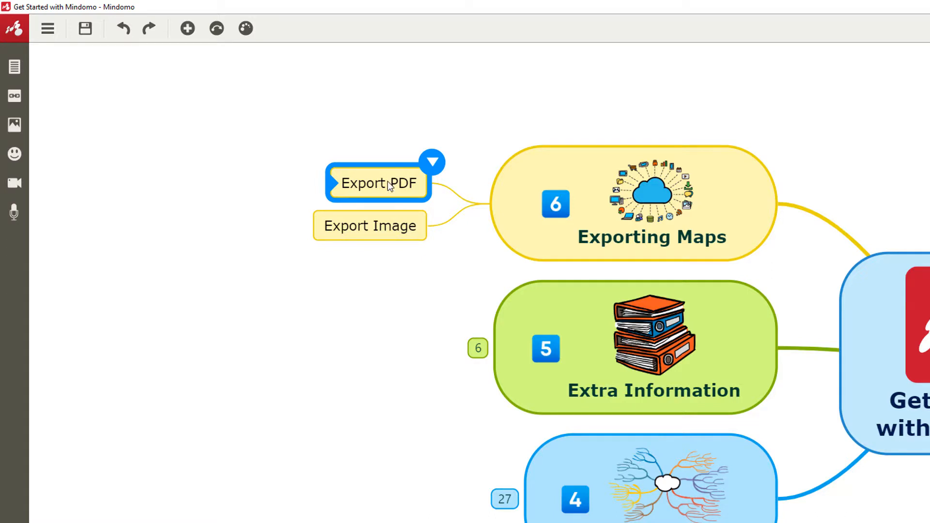
left_click(391, 226)
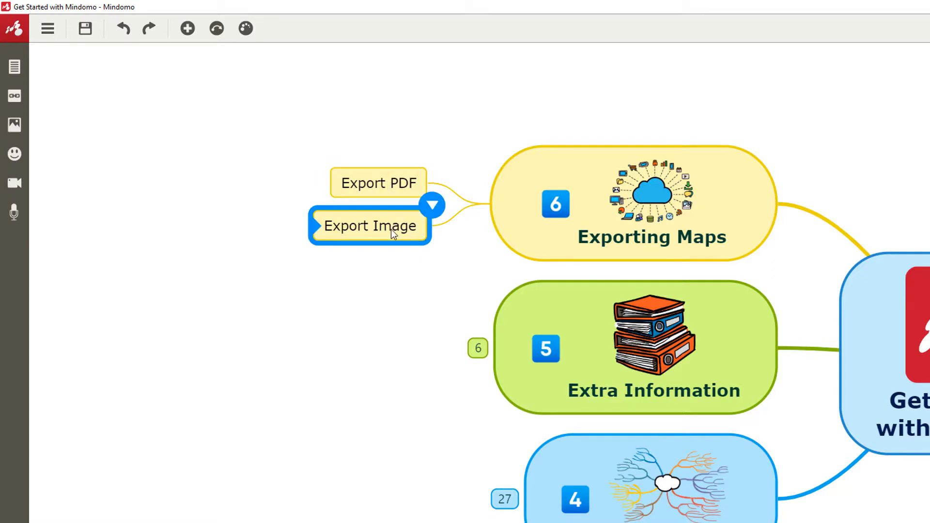